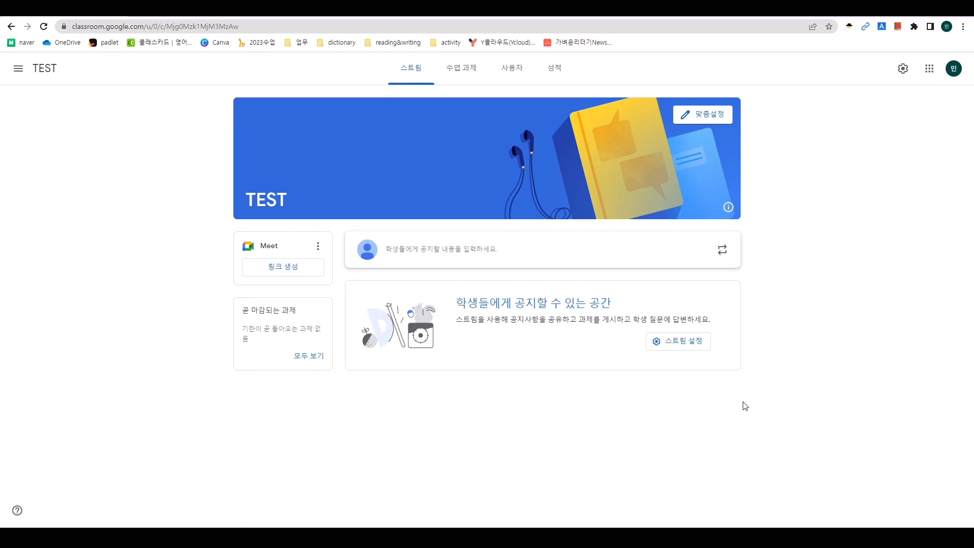
# Step: In the class settings, set the overall grade calculation to 총점 and turn on showing the overall grade to students
pyautogui.click(903, 71)
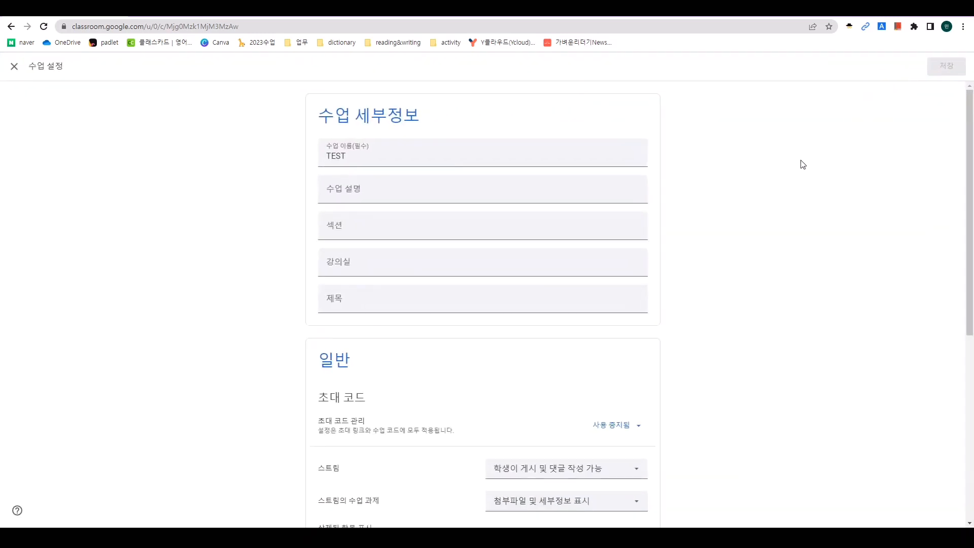
pyautogui.scroll(-7, 797, 200)
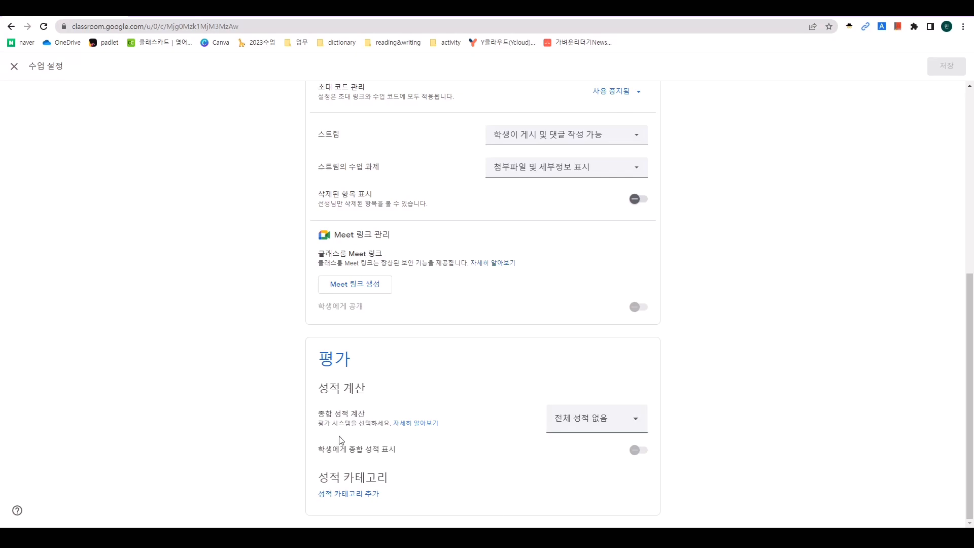
pyautogui.moveTo(317, 415); pyautogui.dragTo(414, 406)
pyautogui.click(610, 441)
pyautogui.click(632, 427)
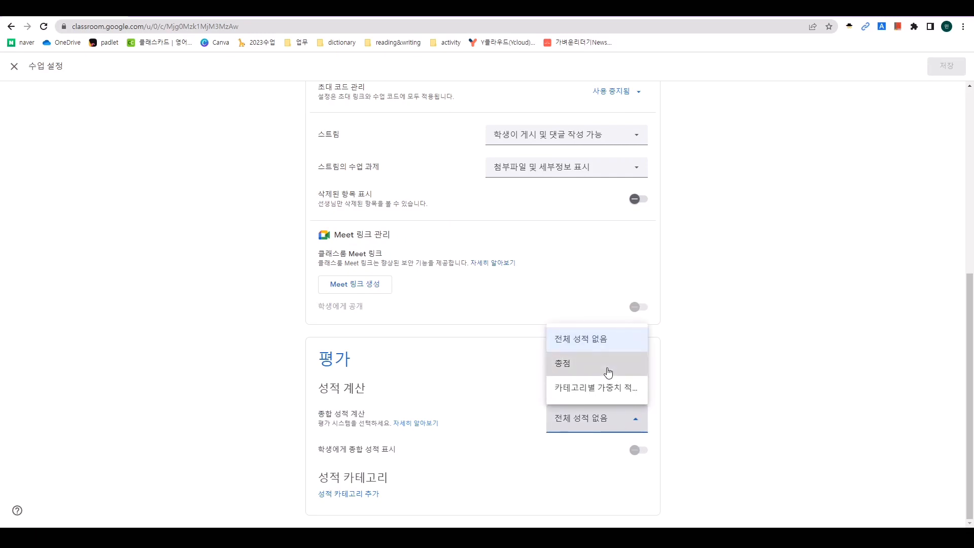
pyautogui.moveTo(608, 372); pyautogui.dragTo(615, 397)
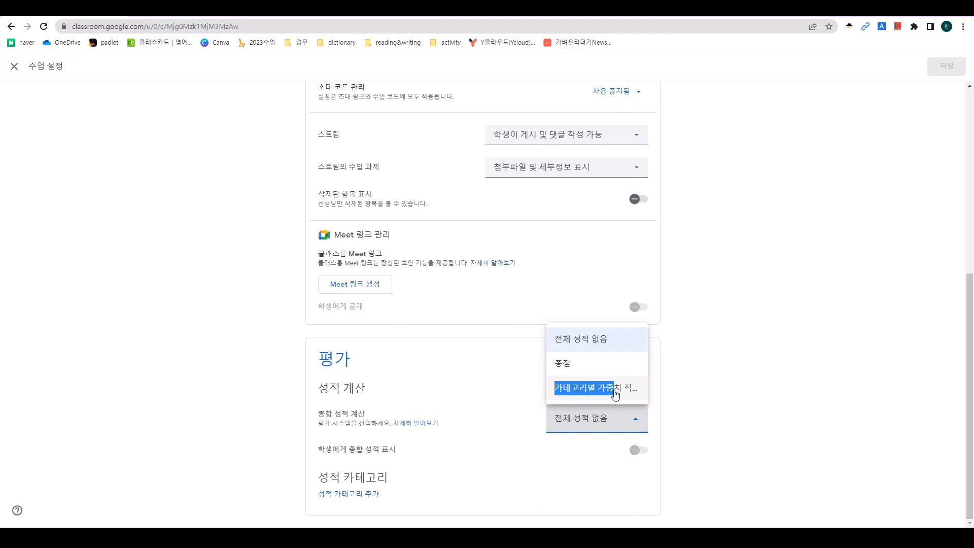
pyautogui.moveTo(615, 395); pyautogui.dragTo(607, 368)
pyautogui.click(608, 367)
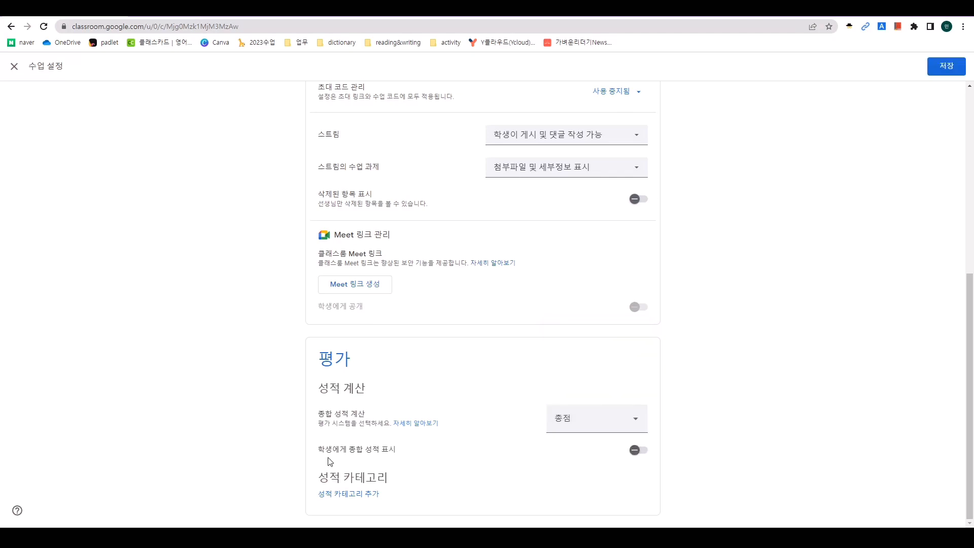
pyautogui.moveTo(323, 449); pyautogui.dragTo(435, 452)
pyautogui.click(644, 450)
# Step: Add three grade categories named 쓰기, 말하기 and 프로젝트
pyautogui.click(362, 498)
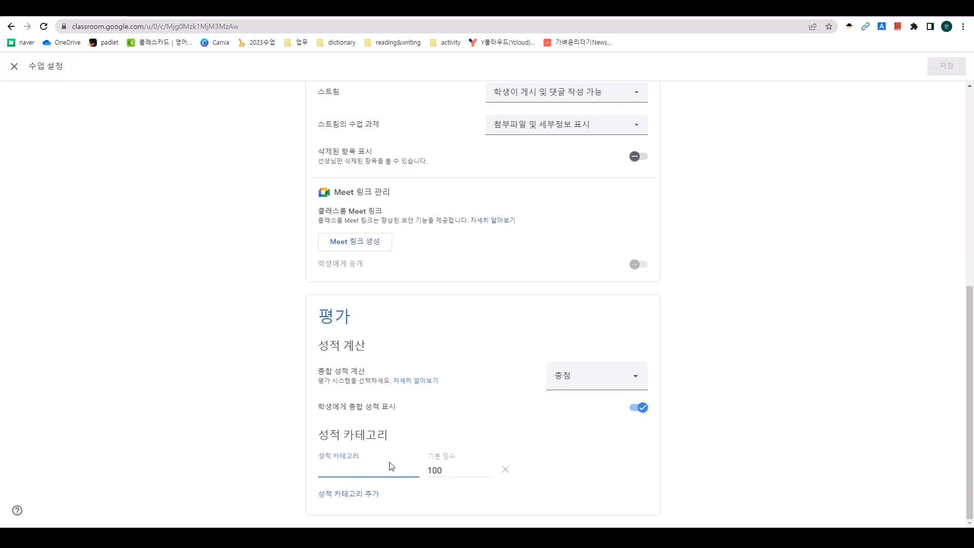
pyautogui.write('쓰기')
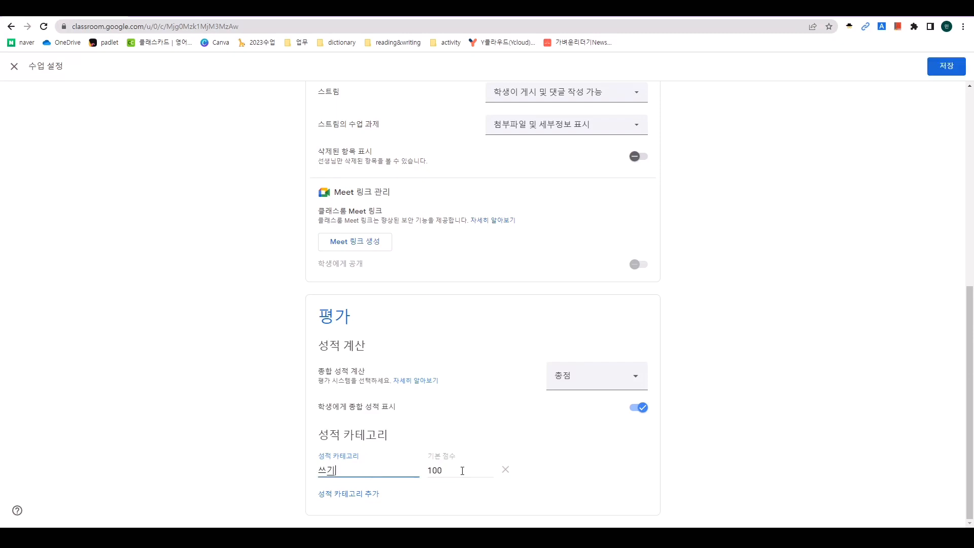
pyautogui.click(368, 497)
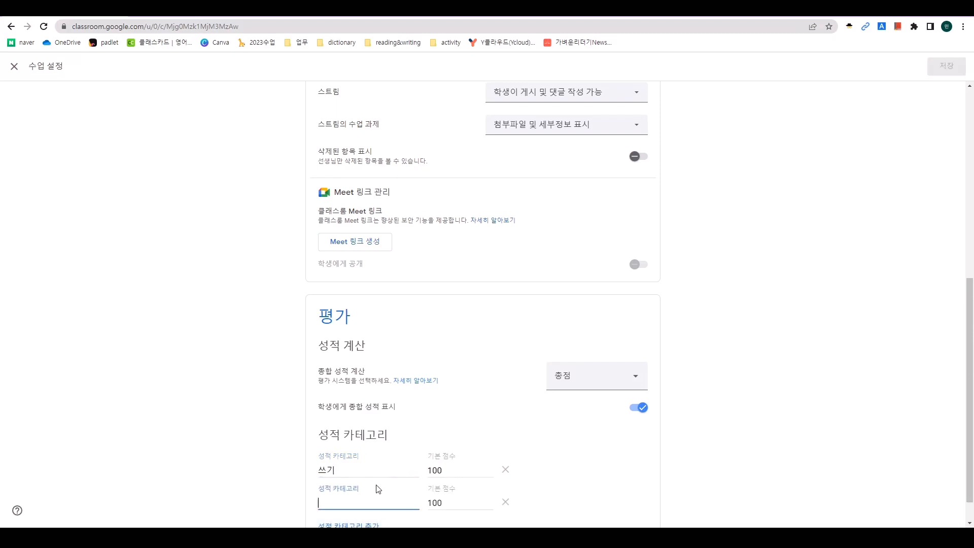
pyautogui.write('말하기')
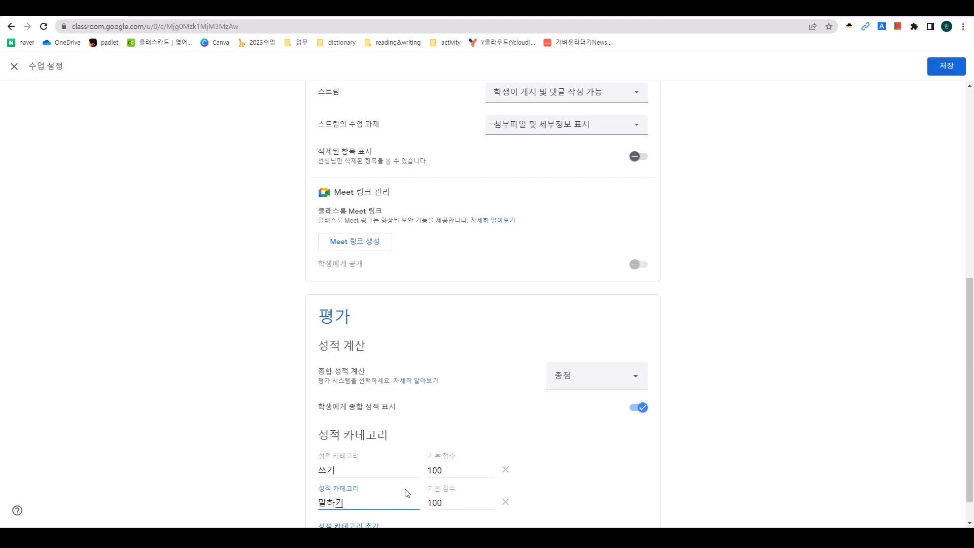
pyautogui.scroll(-1, 407, 492)
pyautogui.click(365, 496)
pyautogui.write('프롤')
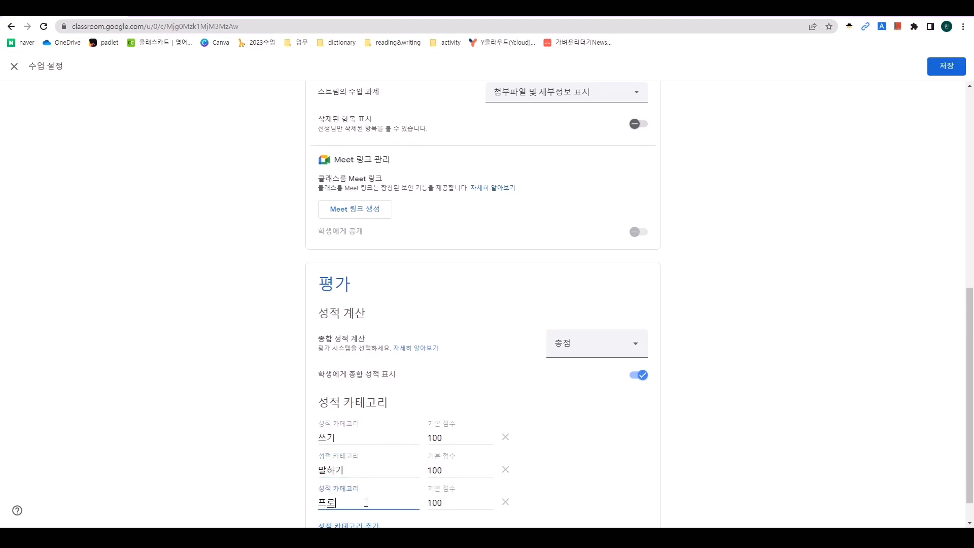
pyautogui.write('젝트')
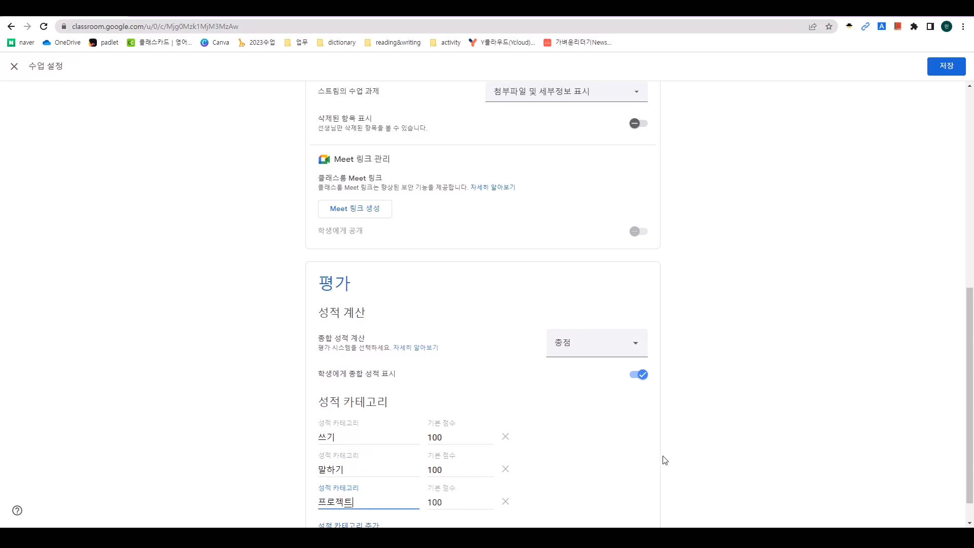
pyautogui.scroll(-1, 670, 447)
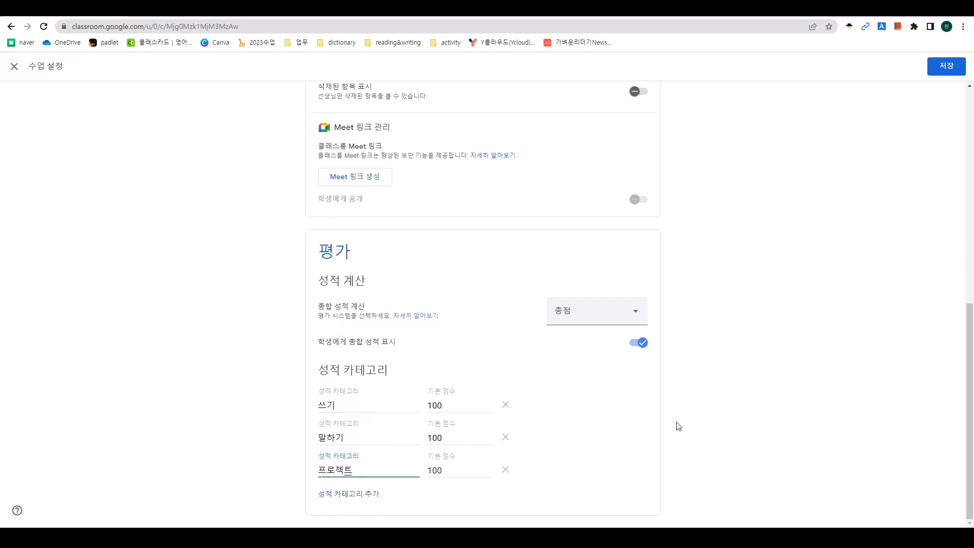
# Step: Set the default points of the 쓰기 and 말하기 categories to 10 and save the class settings
pyautogui.click(462, 409)
pyautogui.press('BackSpace')
pyautogui.press('BackSpace')
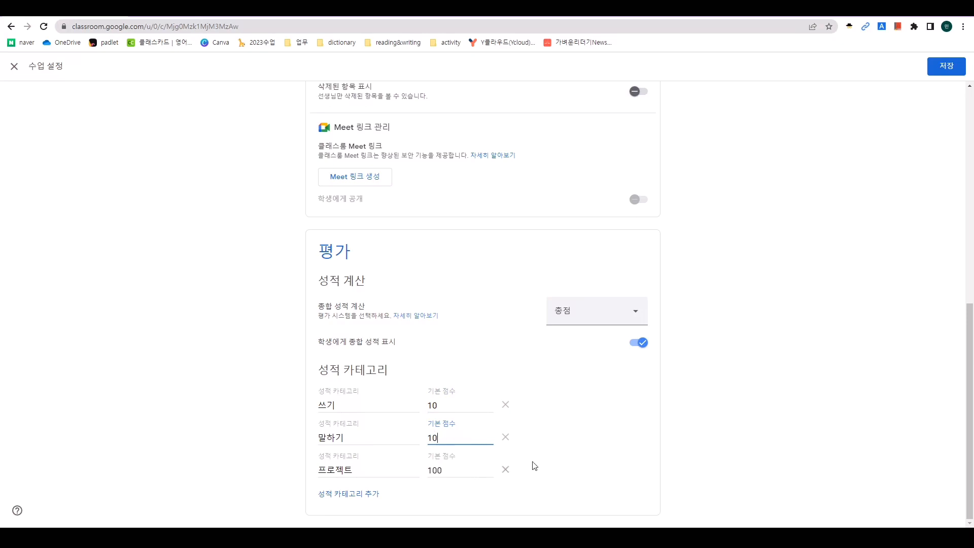
pyautogui.click(572, 461)
pyautogui.click(940, 68)
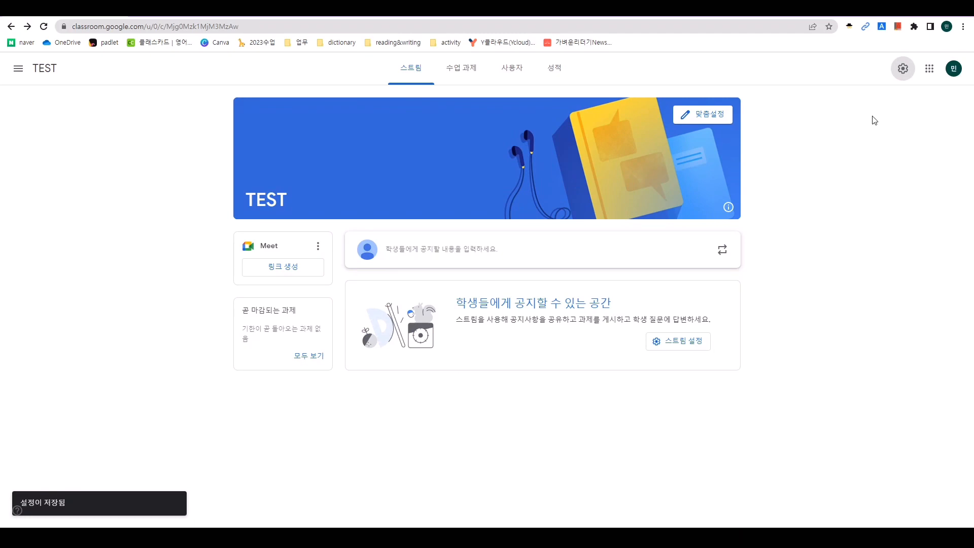
# Step: Create a classwork topic named 1단원
pyautogui.click(463, 71)
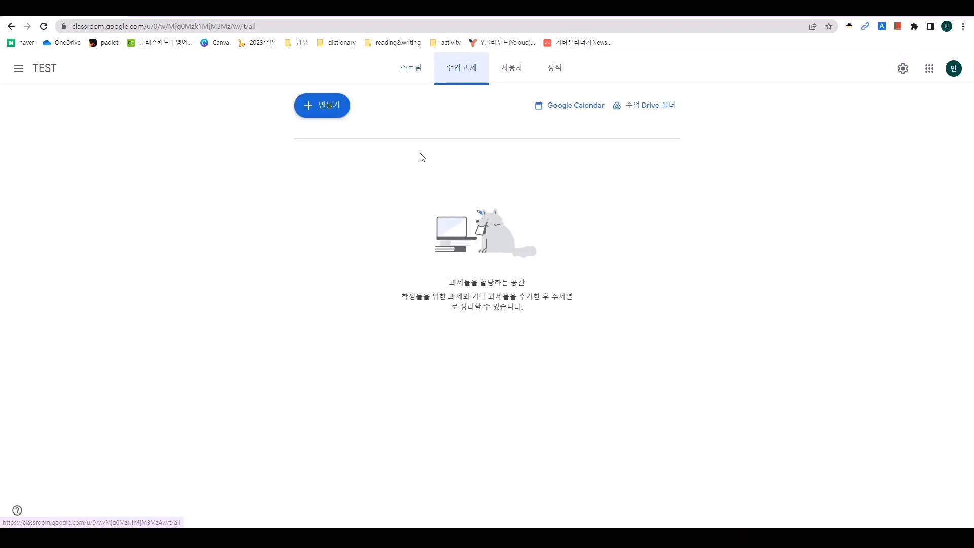
pyautogui.click(343, 113)
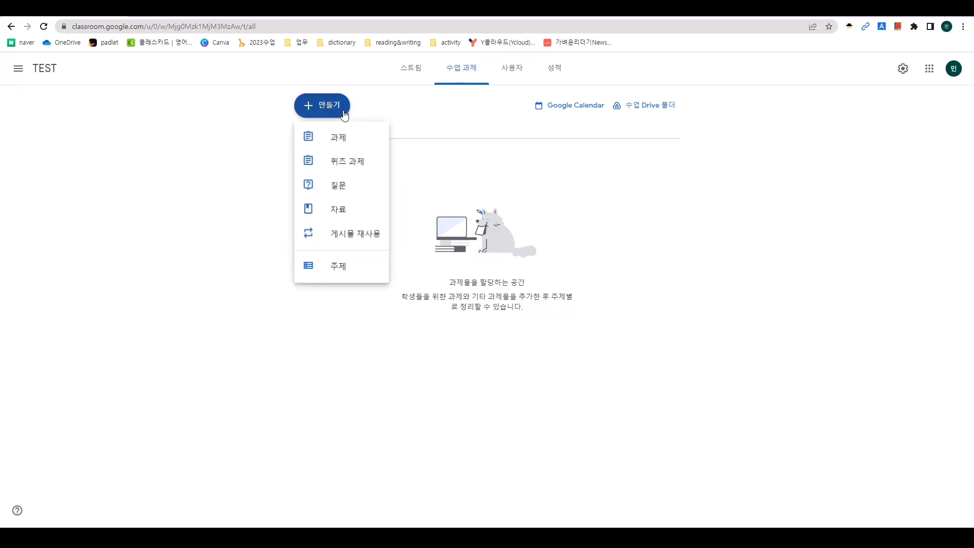
pyautogui.click(358, 265)
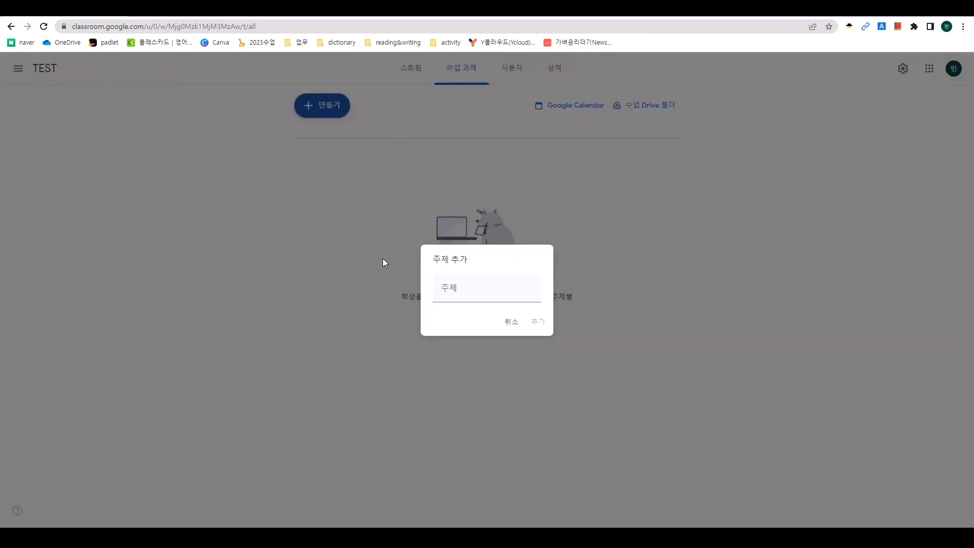
pyautogui.click(526, 292)
pyautogui.write('1단원')
pyautogui.click(534, 321)
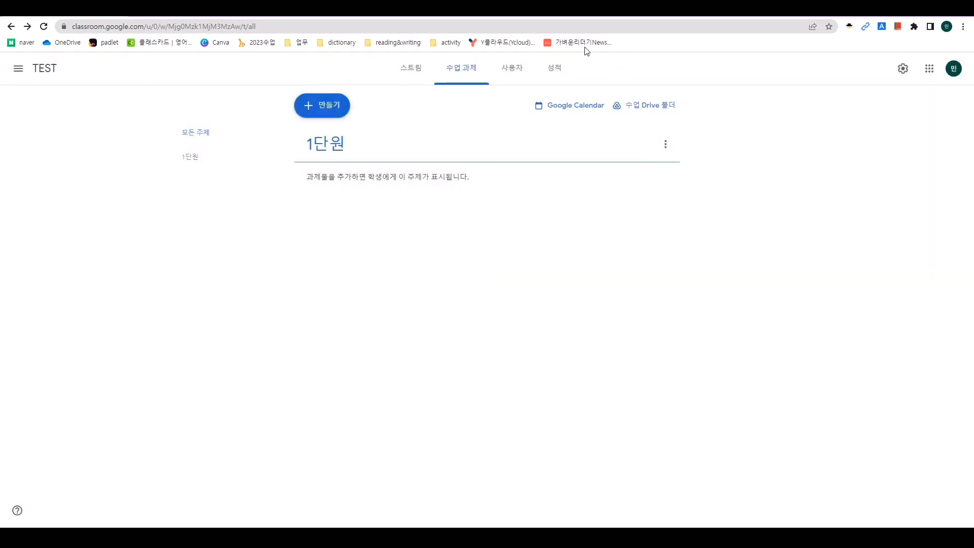
# Step: Create a new assignment titled 쓰기 수행평가 1
pyautogui.click(331, 108)
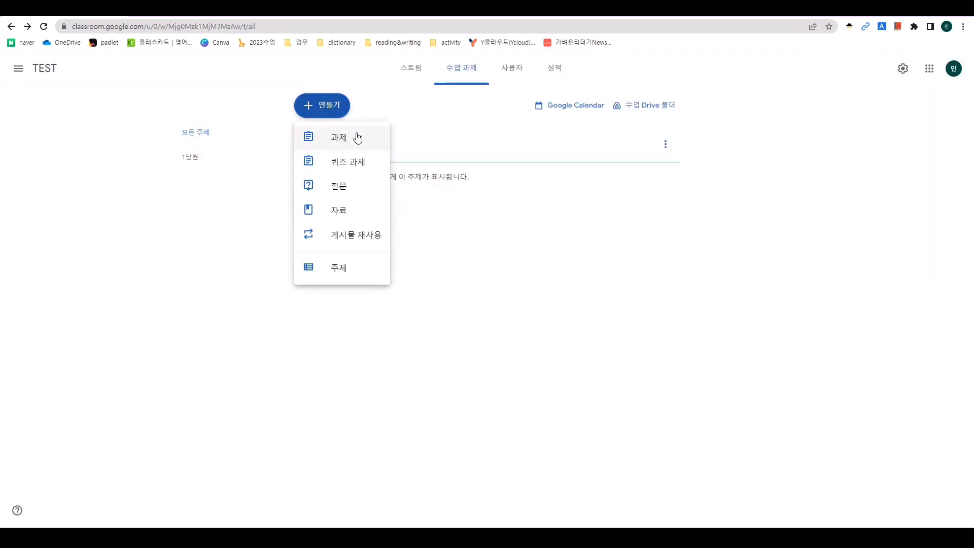
pyautogui.click(358, 139)
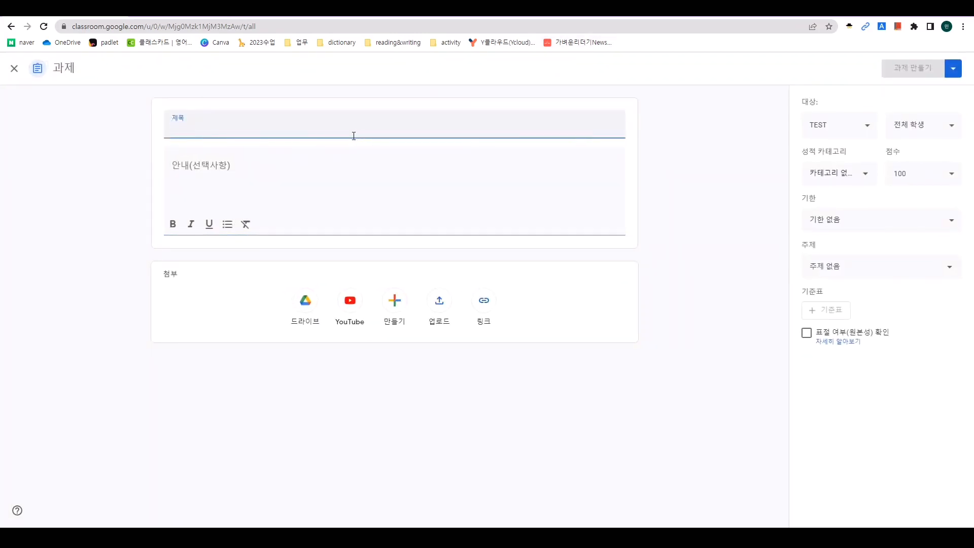
pyautogui.write('쓰기 수행평')
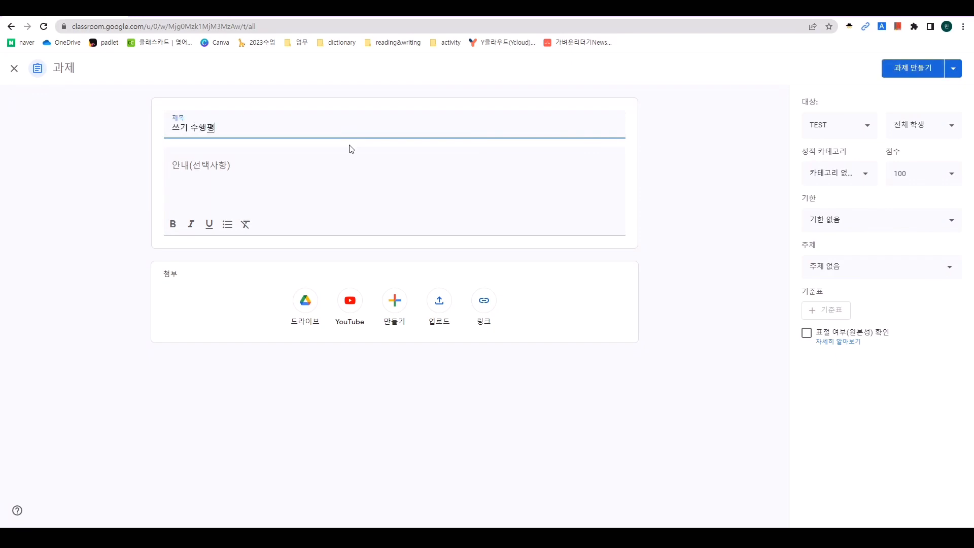
pyautogui.write('가 1')
pyautogui.click(635, 311)
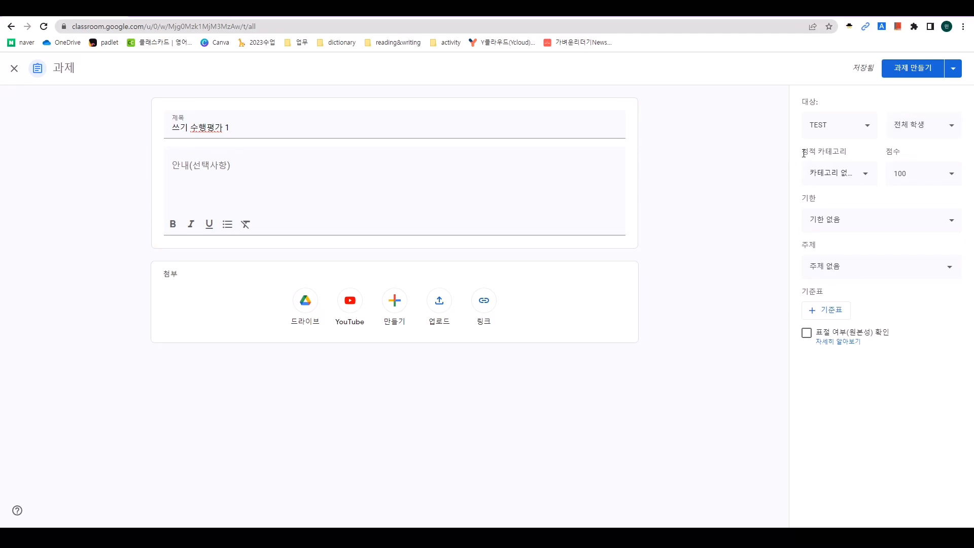
# Step: Assign the grade category 쓰기 to the new assignment
pyautogui.moveTo(802, 152); pyautogui.dragTo(855, 154)
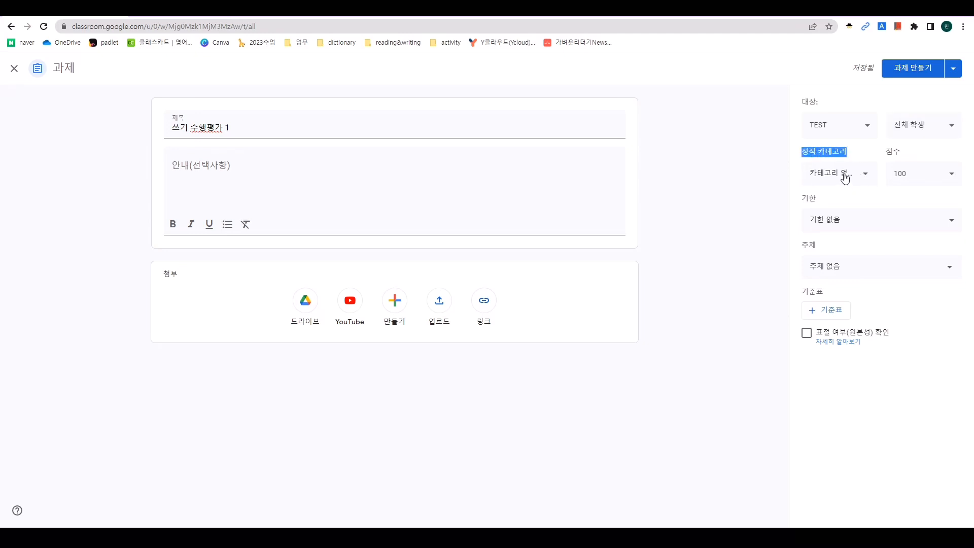
pyautogui.click(861, 158)
pyautogui.click(846, 175)
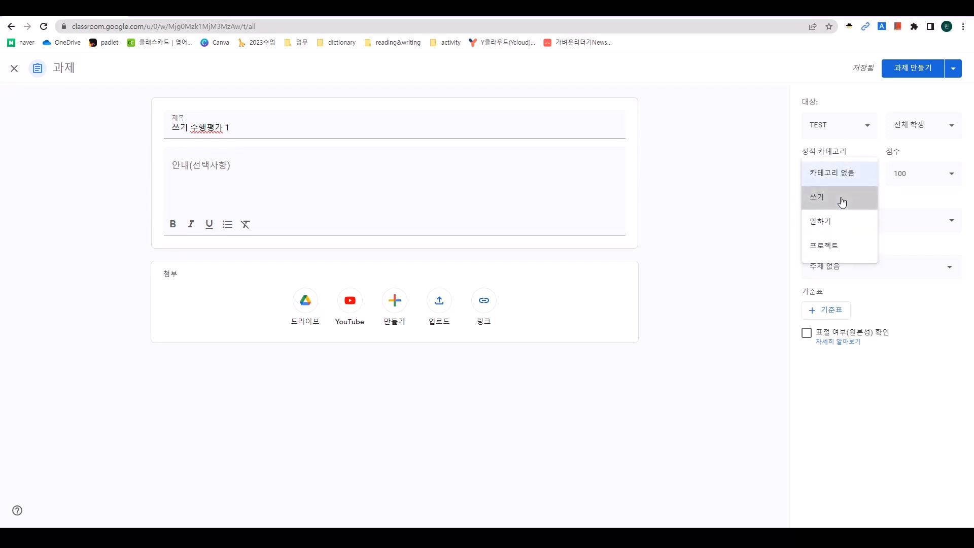
pyautogui.click(842, 202)
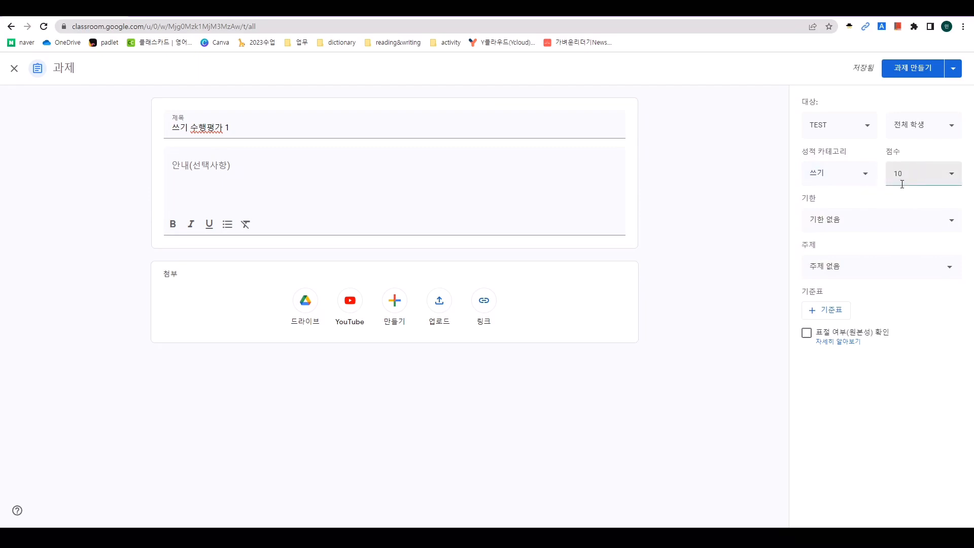
# Step: Set the assignment's due date to 2023. 2. 28 and its topic to 1단원
pyautogui.click(880, 222)
pyautogui.click(879, 261)
pyautogui.click(856, 369)
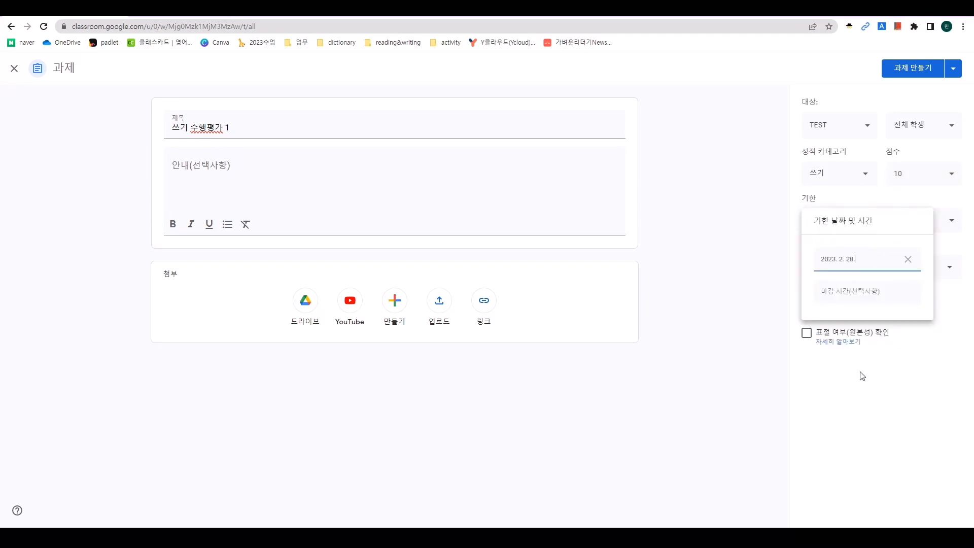
pyautogui.click(770, 303)
pyautogui.click(834, 270)
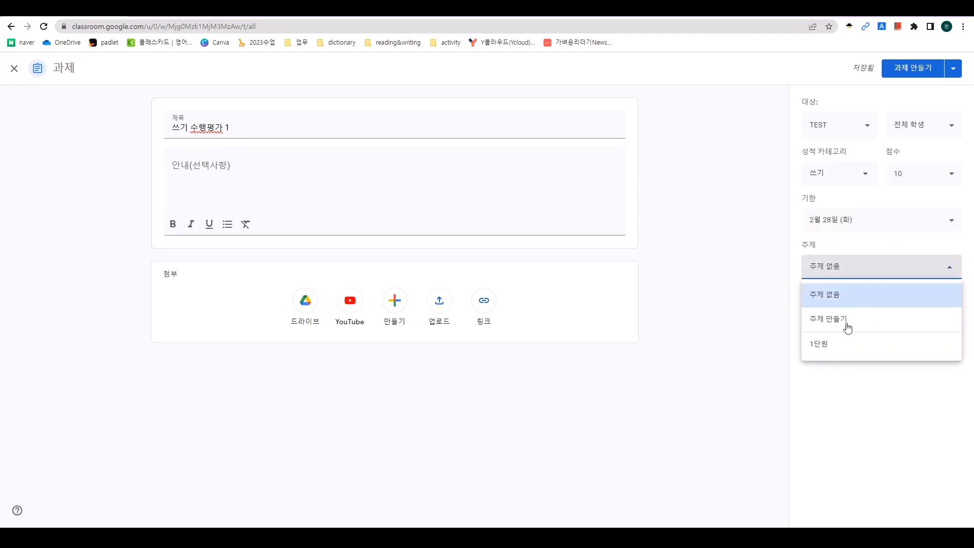
pyautogui.click(848, 349)
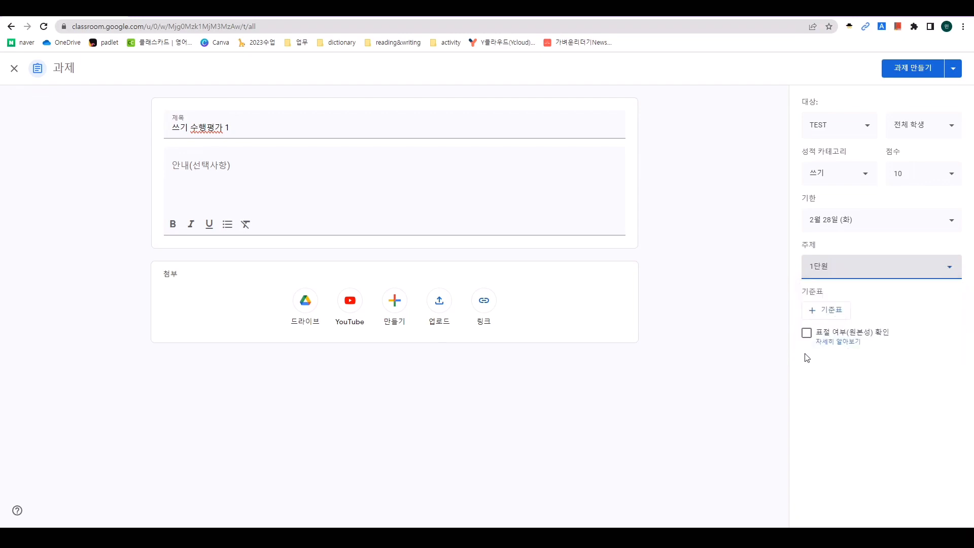
pyautogui.click(759, 340)
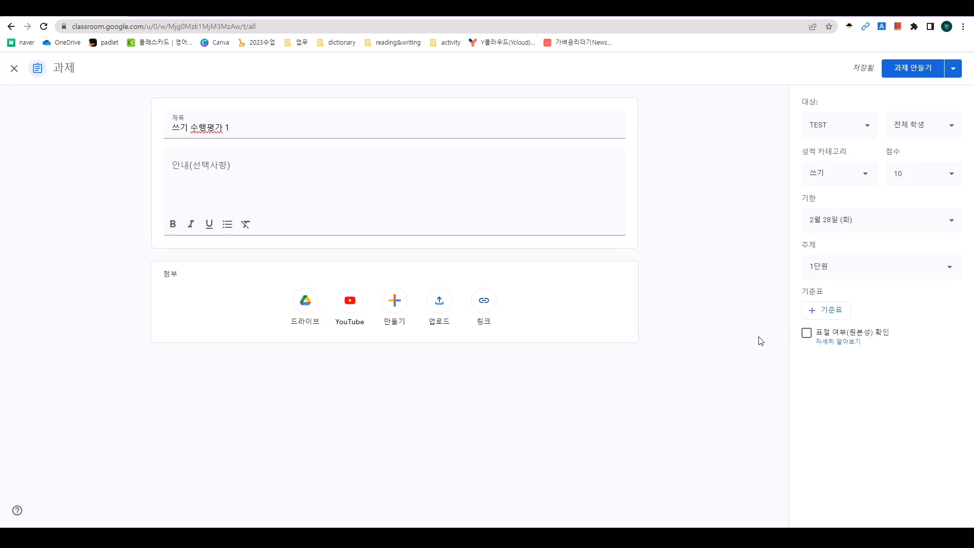
# Step: Create a rubric for the assignment and title its first criterion 과제완성, copied from the evaluation table in the document
pyautogui.click(844, 315)
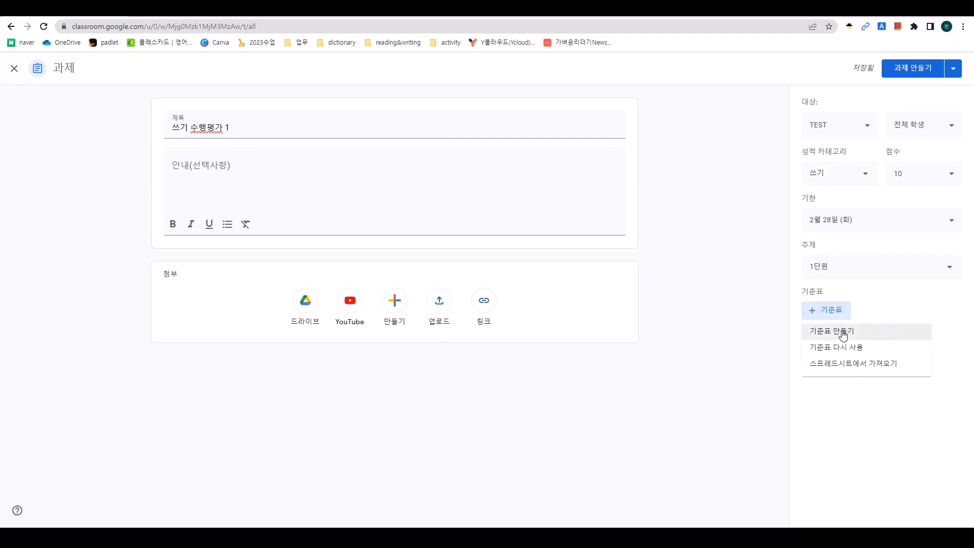
pyautogui.click(843, 334)
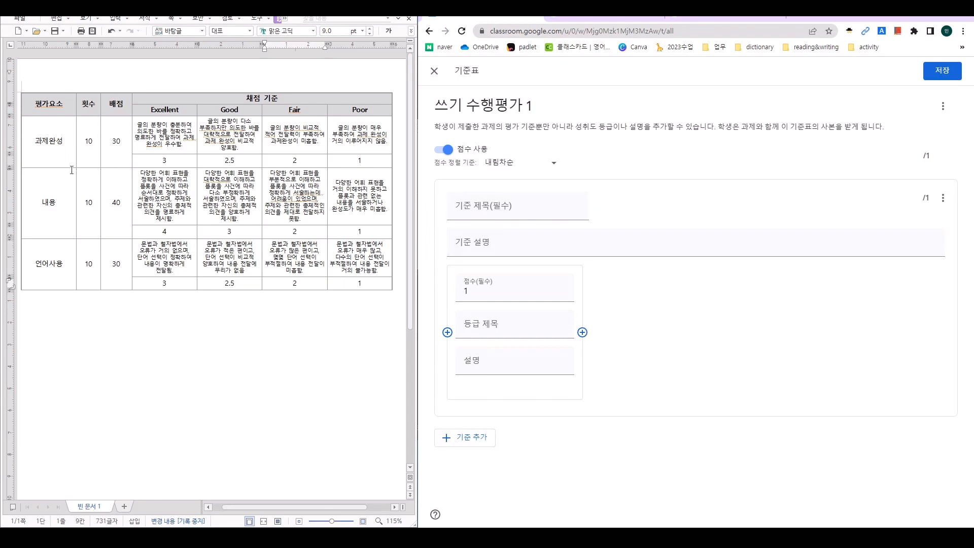
pyautogui.doubleClick(55, 142)
pyautogui.hotkey('ctrl', 'c')
pyautogui.click(474, 209)
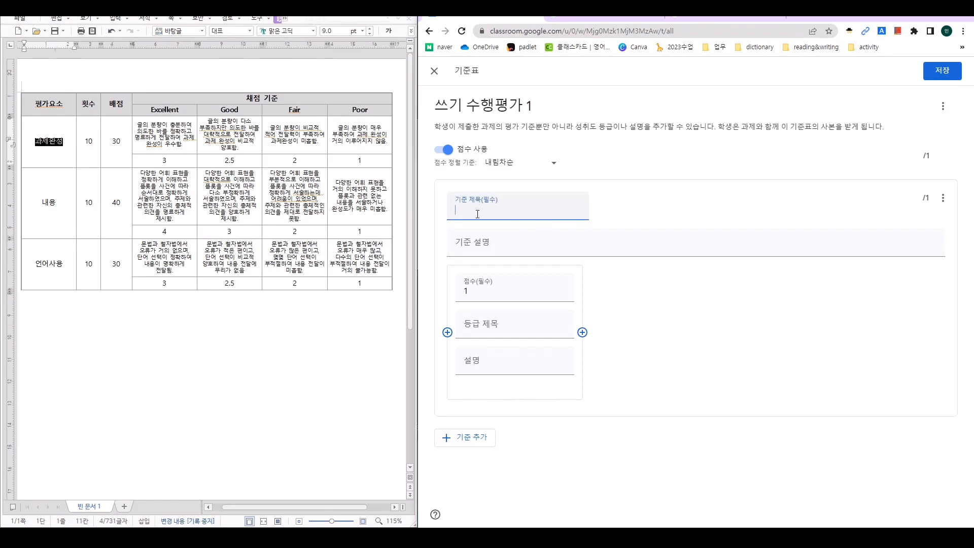
pyautogui.hotkey('ctrl', 'v')
# Step: Add three more rating levels to the 과제완성 criterion
pyautogui.click(582, 333)
pyautogui.click(717, 332)
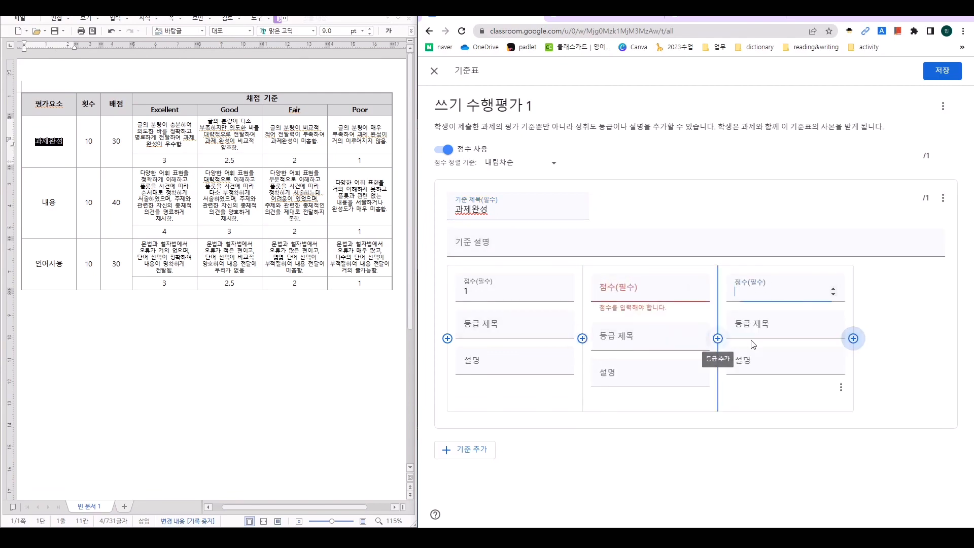
pyautogui.click(852, 337)
# Step: Set the points of the four 과제완성 rating levels to 3, 2.5, 2 and 1
pyautogui.doubleClick(459, 295)
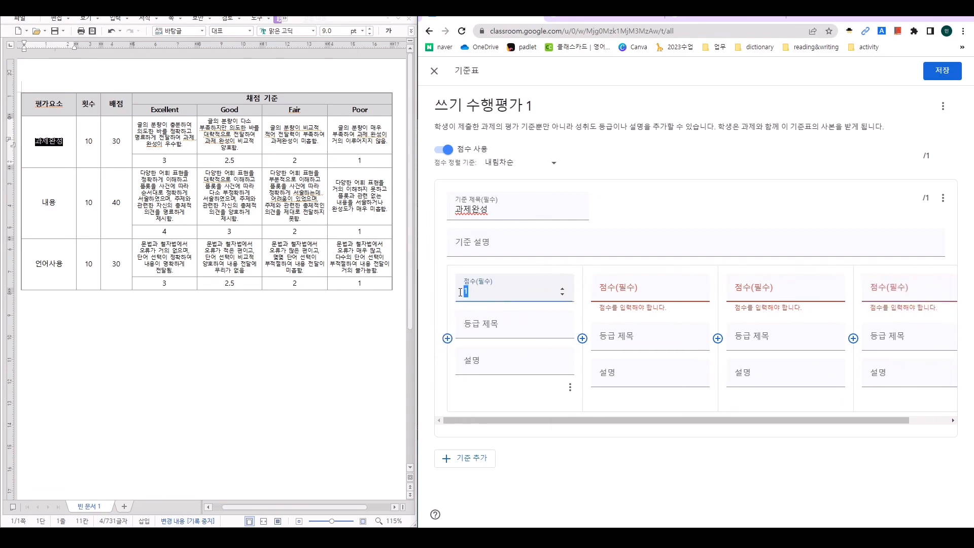
pyautogui.write('3')
pyautogui.click(696, 291)
pyautogui.write('2.5')
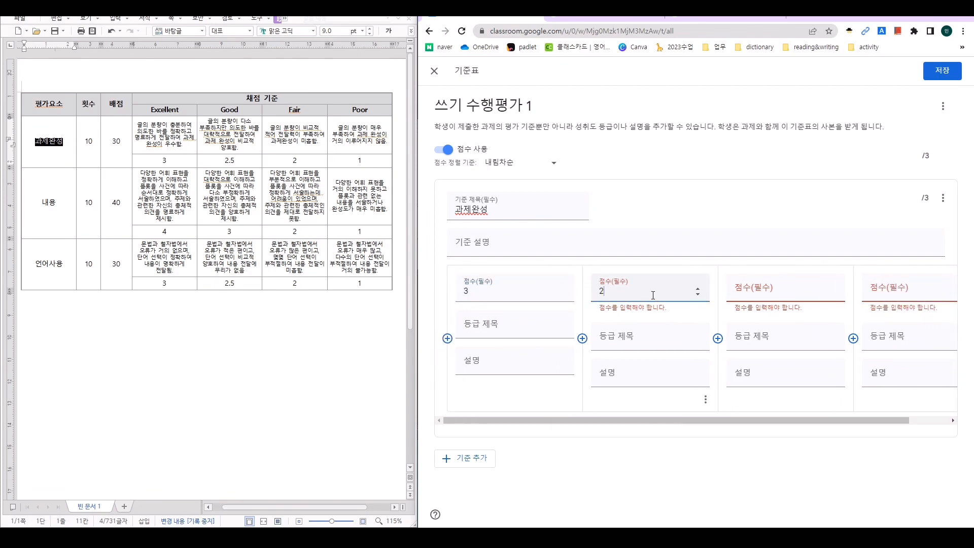
pyautogui.click(733, 292)
pyautogui.write('2')
pyautogui.click(891, 290)
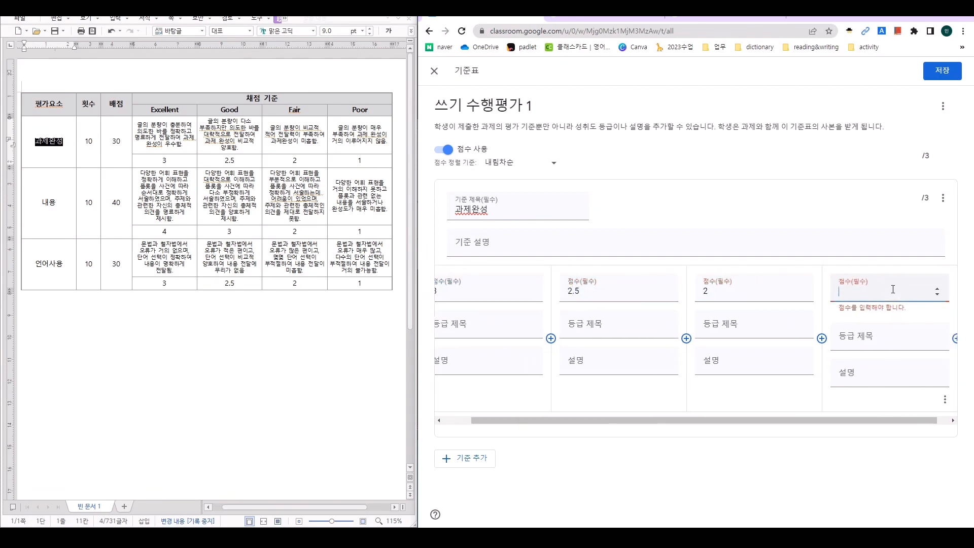
pyautogui.write('1')
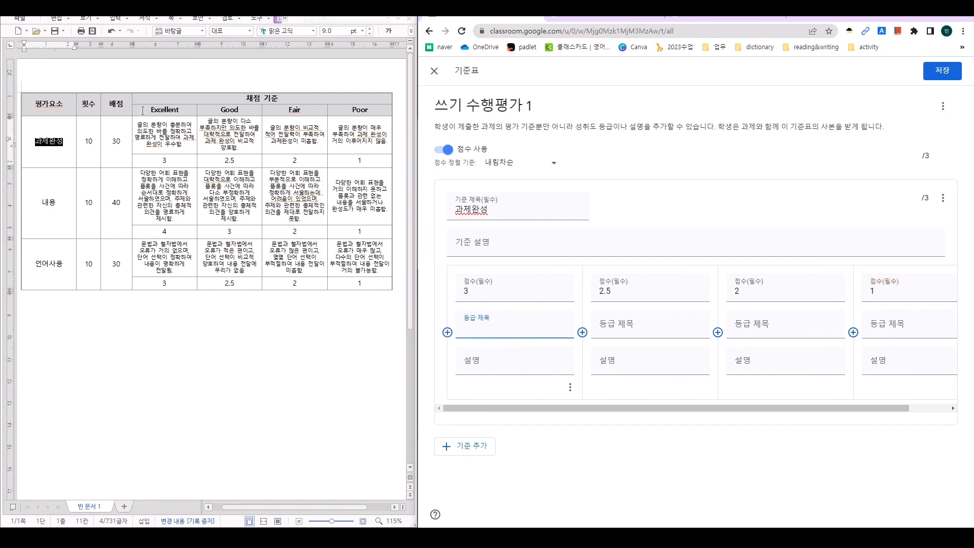
# Step: Title the four 과제완성 levels Excellent, Good, Fair and Poor, copied from the evaluation table's header
pyautogui.doubleClick(146, 114)
pyautogui.click(483, 326)
pyautogui.hotkey('ctrl', 'v')
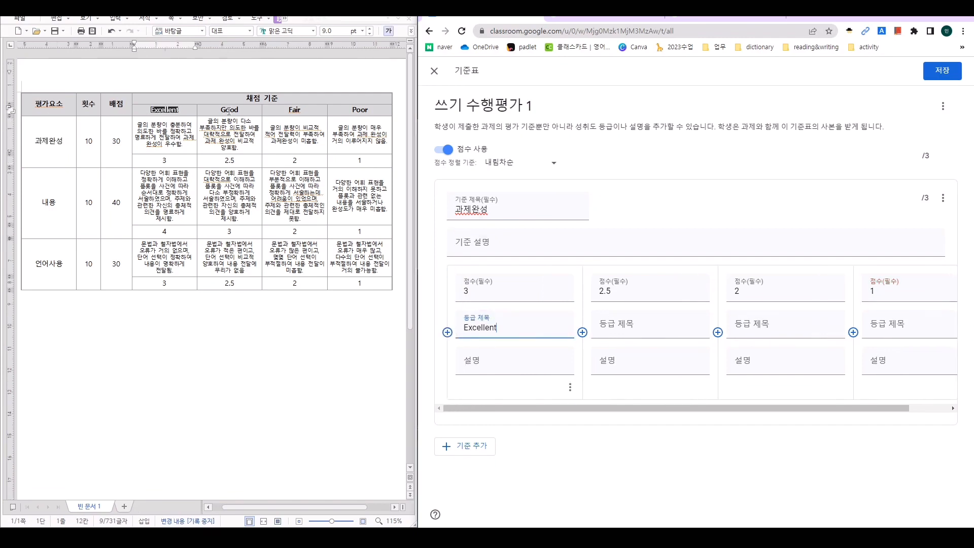
pyautogui.doubleClick(231, 109)
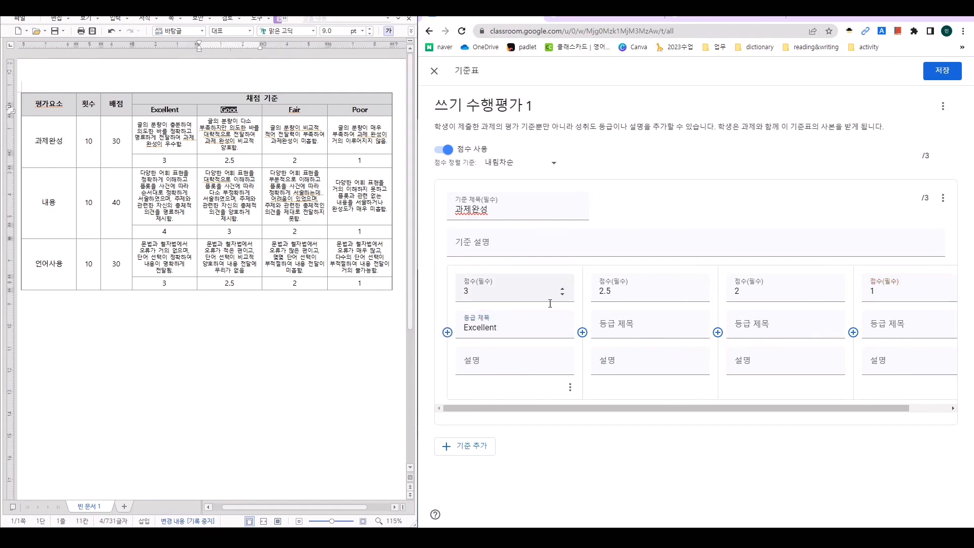
pyautogui.click(619, 322)
pyautogui.hotkey('ctrl', 'v')
pyautogui.doubleClick(304, 113)
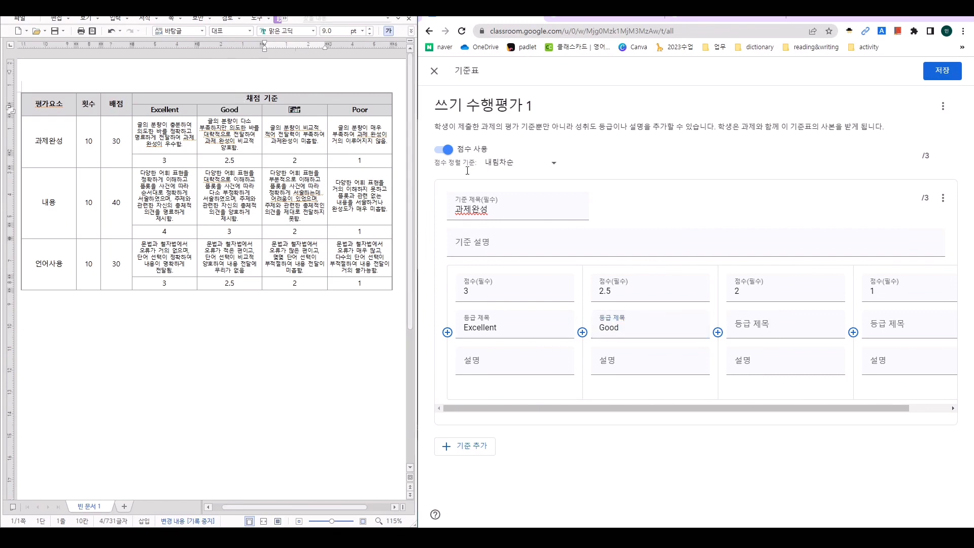
pyautogui.click(738, 327)
pyautogui.hotkey('ctrl', 'v')
pyautogui.doubleClick(360, 109)
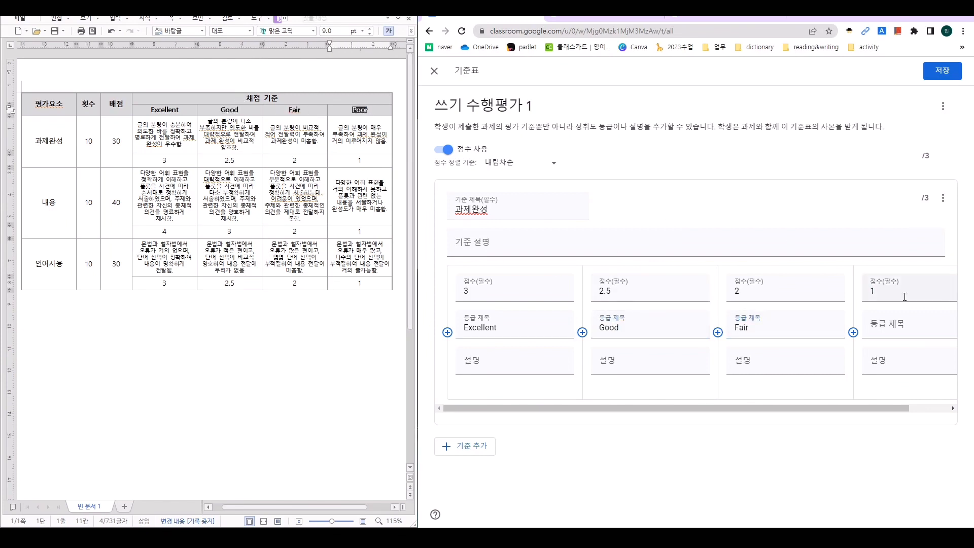
pyautogui.click(894, 328)
pyautogui.hotkey('ctrl', 'v')
# Step: Copy the Excellent and Good descriptions of 과제완성 from the evaluation table into the matching rubric levels
pyautogui.click(446, 373)
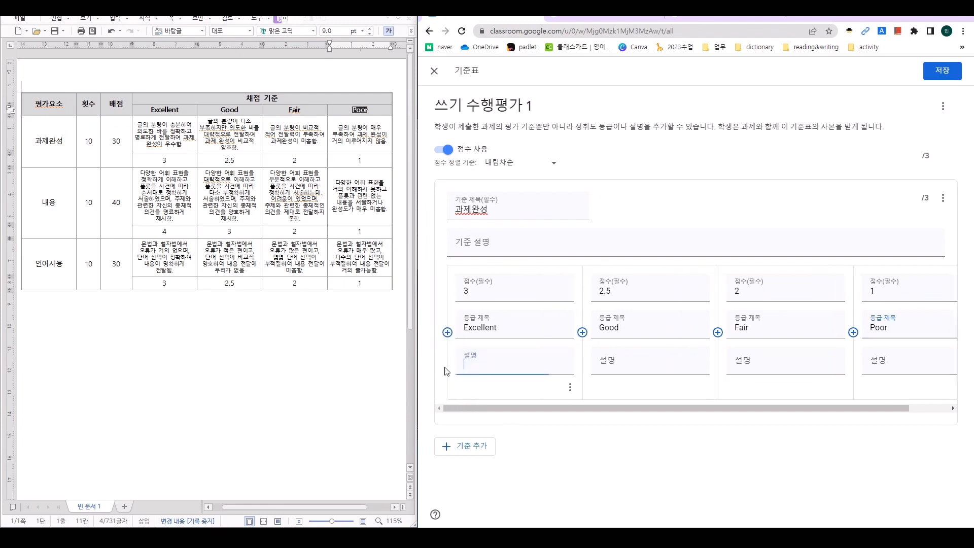
pyautogui.tripleClick(170, 136)
pyautogui.click(475, 362)
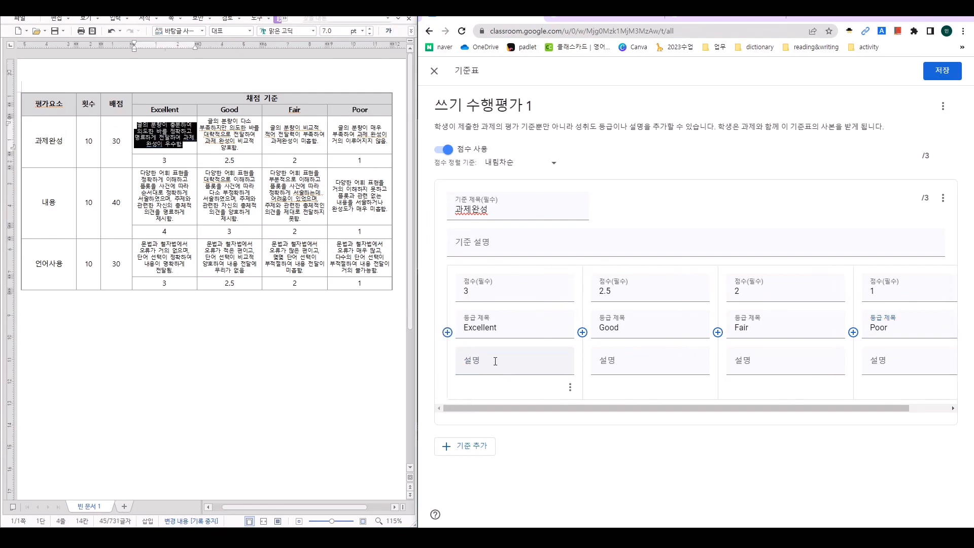
pyautogui.hotkey('ctrl', 'v')
pyautogui.tripleClick(239, 140)
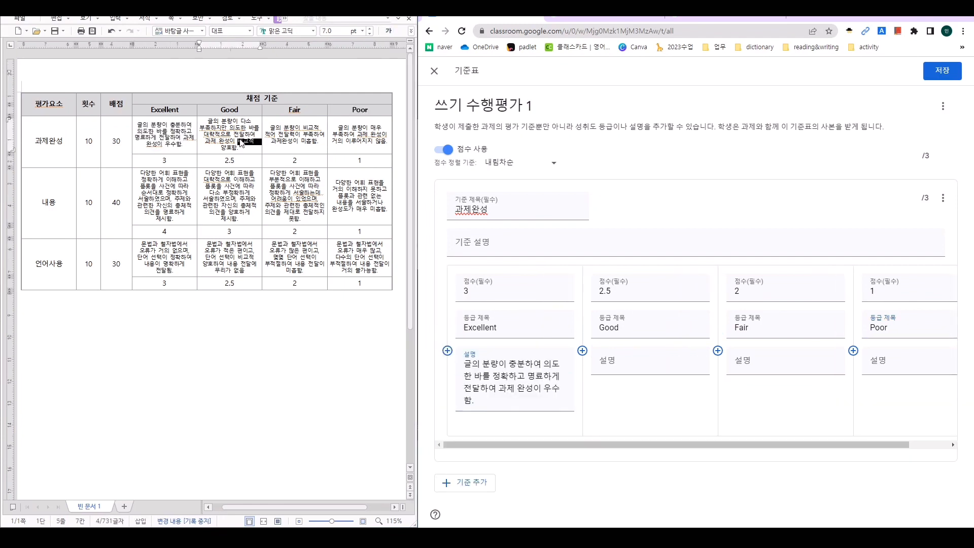
pyautogui.click(645, 355)
pyautogui.hotkey('ctrl', 'v')
# Step: Copy the Fair and Poor descriptions of 과제완성 from the evaluation table into the matching rubric levels
pyautogui.tripleClick(294, 136)
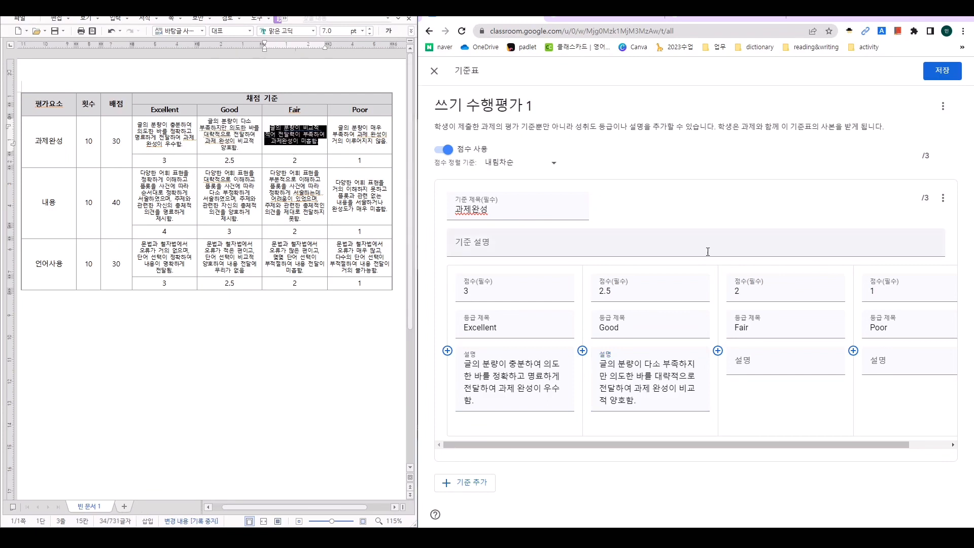
pyautogui.click(746, 361)
pyautogui.hotkey('ctrl', 'v')
pyautogui.tripleClick(386, 142)
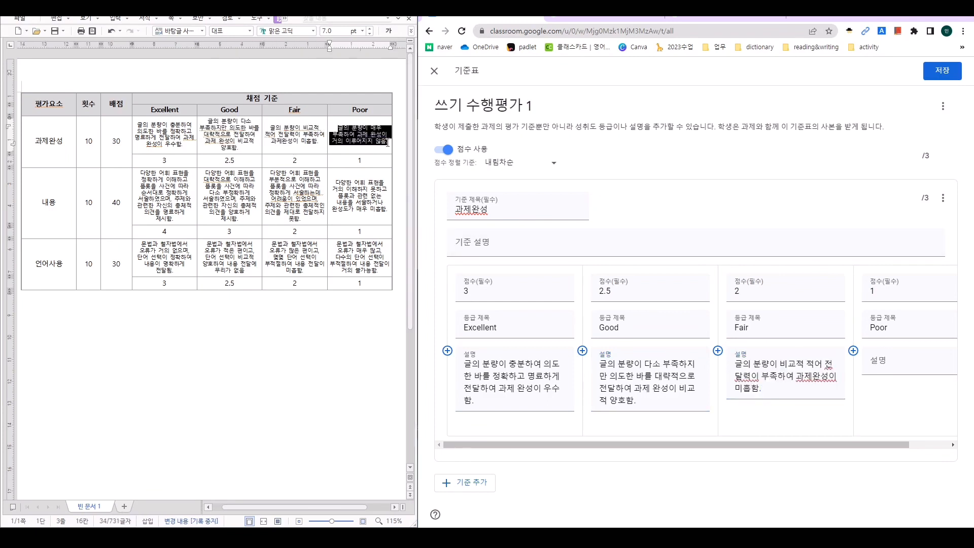
pyautogui.click(911, 370)
pyautogui.hotkey('ctrl', 'v')
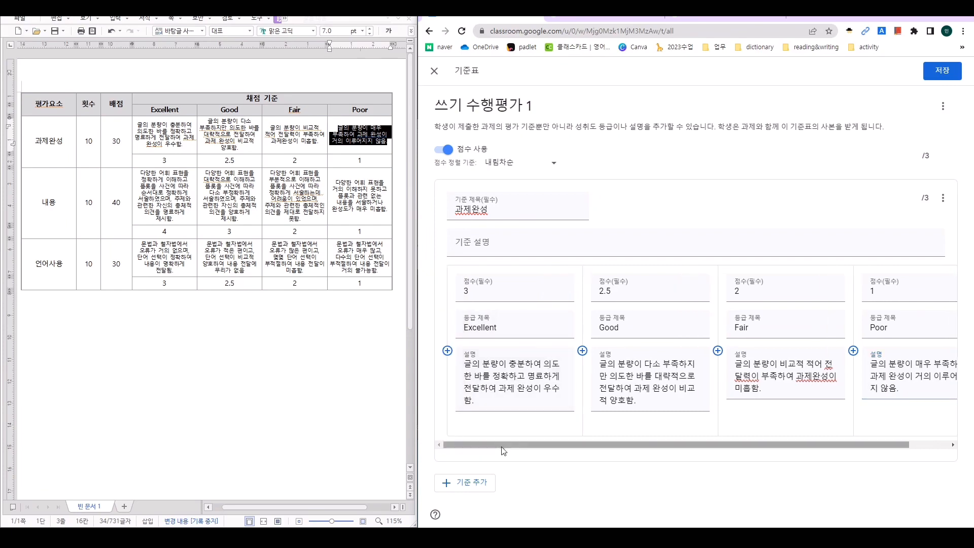
# Step: Add a second criterion to the rubric and title it 내용, copied from the evaluation table
pyautogui.click(465, 482)
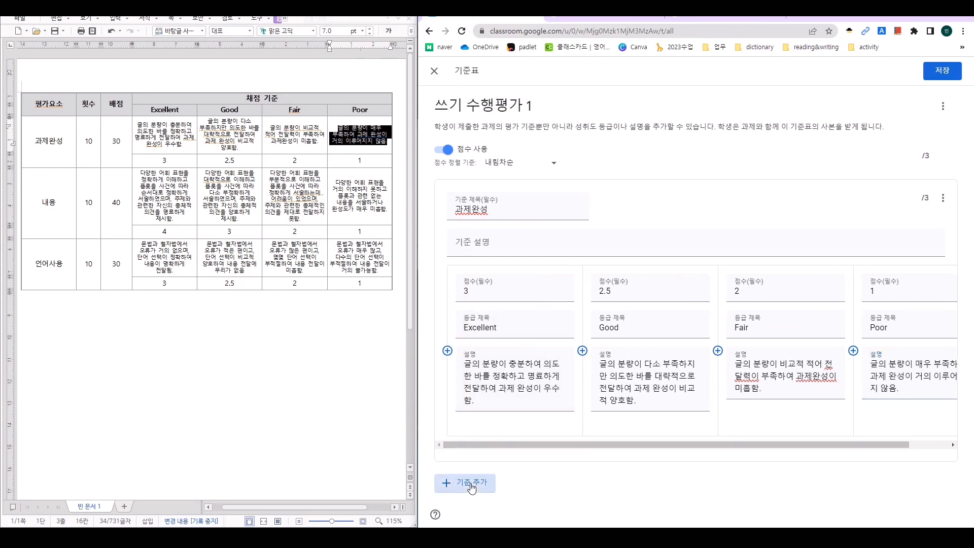
pyautogui.doubleClick(49, 202)
pyautogui.hotkey('ctrl', 'c')
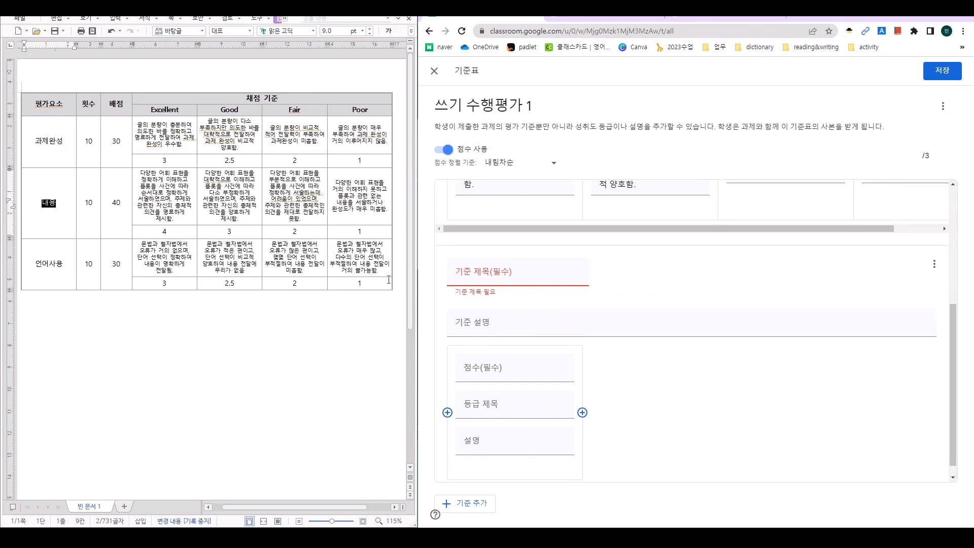
pyautogui.hotkey('alt', 'Tab')
pyautogui.hotkey('ctrl', 'v')
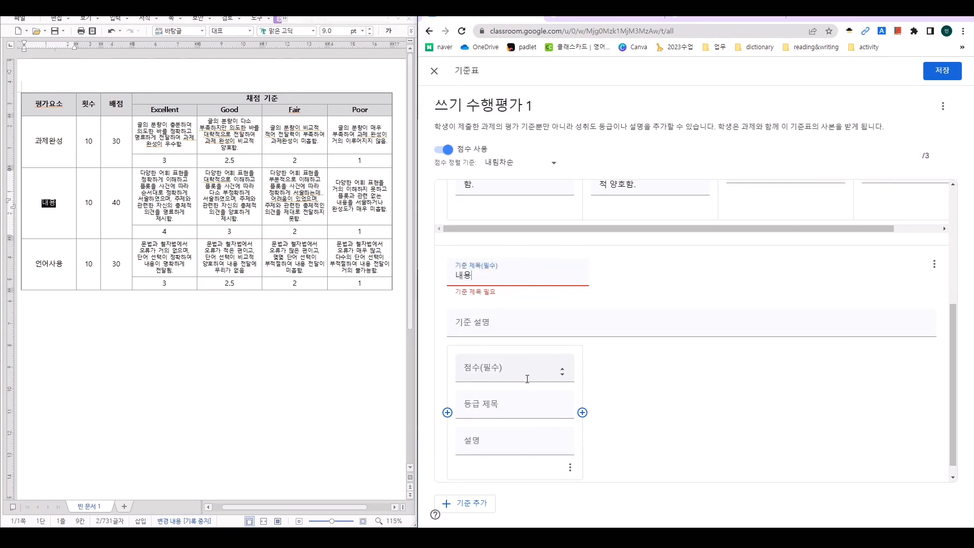
# Step: Give the 내용 criterion four rating levels worth 4, 3, 2 and 1 points
pyautogui.click(527, 378)
pyautogui.write('4')
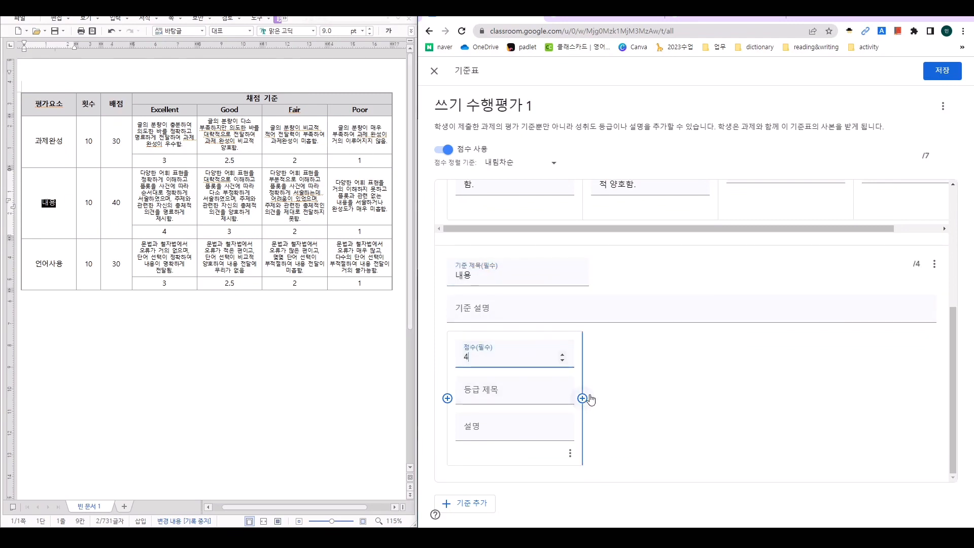
pyautogui.click(582, 397)
pyautogui.click(635, 358)
pyautogui.write('3')
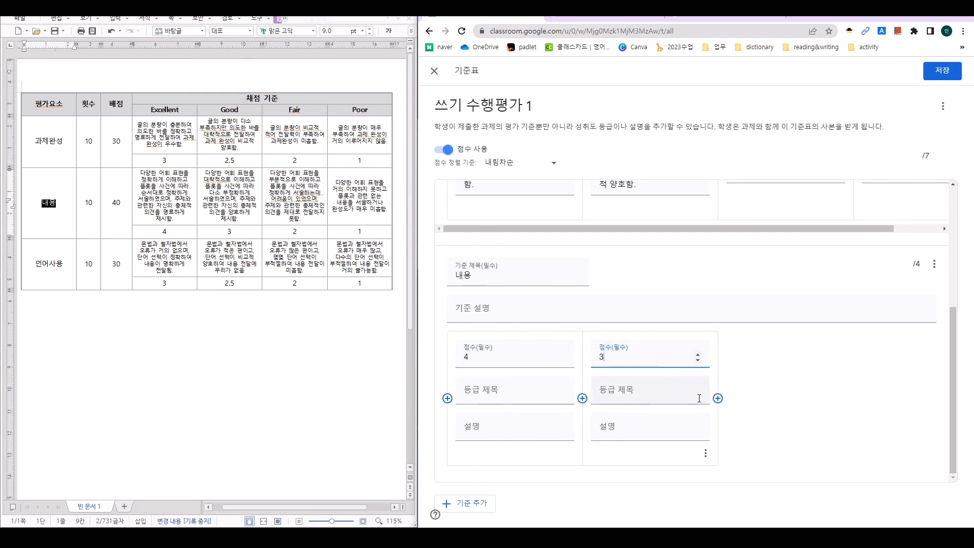
pyautogui.click(718, 398)
pyautogui.write('2')
pyautogui.click(853, 398)
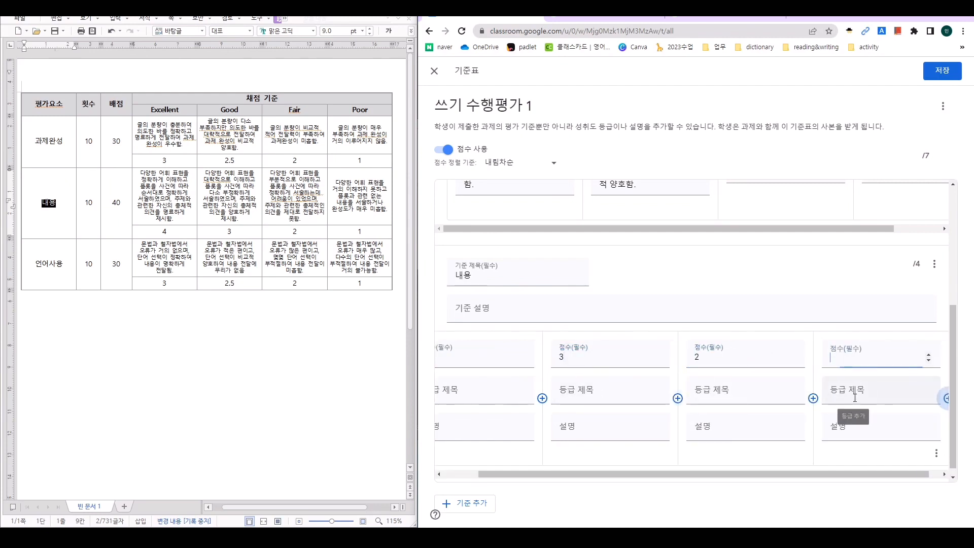
pyautogui.write('1')
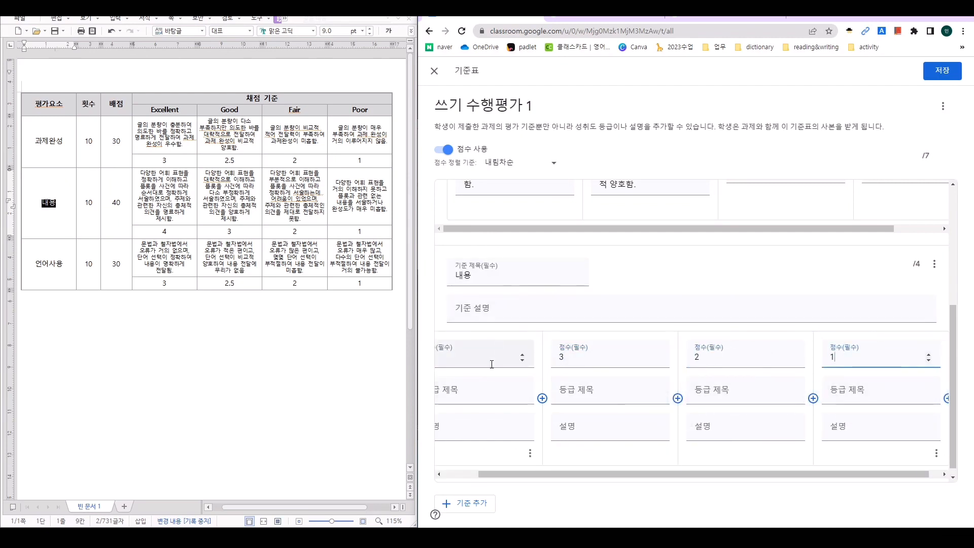
# Step: Title the four 내용 levels Excellent, Good, Fair and Poor, copied from the evaluation table's header
pyautogui.moveTo(560, 475); pyautogui.dragTo(499, 476)
pyautogui.doubleClick(164, 110)
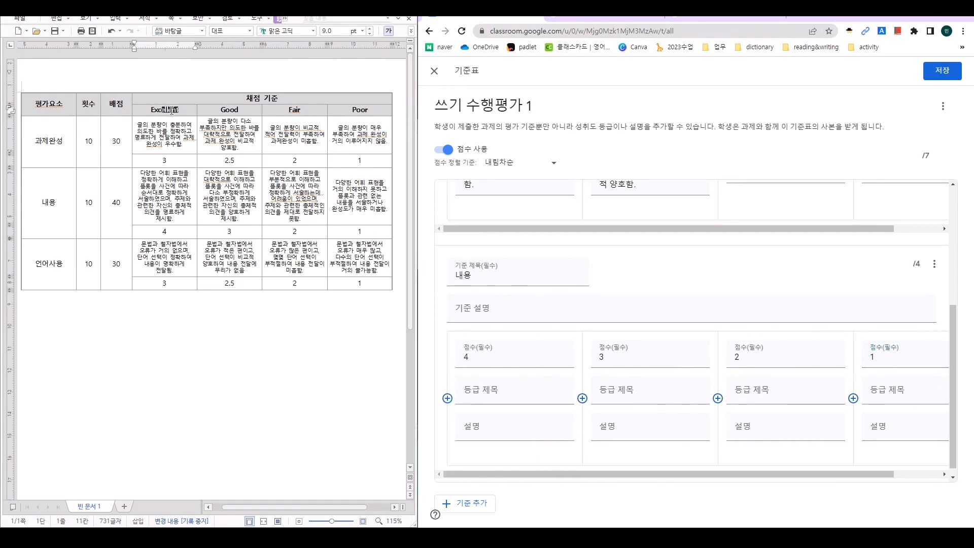
pyautogui.hotkey('ctrl', 'c')
pyautogui.click(513, 394)
pyautogui.hotkey('ctrl', 'v')
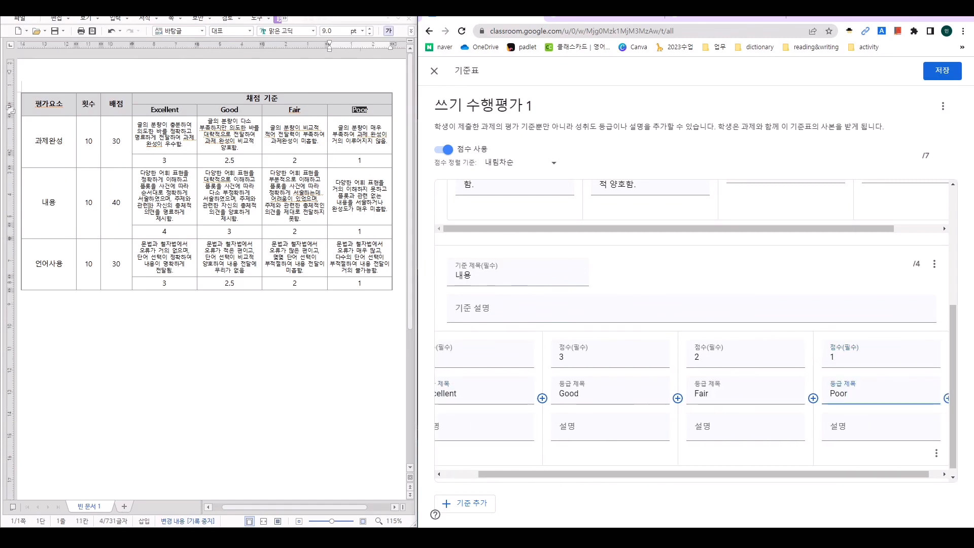
# Step: Copy the Excellent and Good descriptions of 내용 from the evaluation table into the matching rubric levels
pyautogui.tripleClick(149, 206)
pyautogui.click(512, 430)
pyautogui.hotkey('ctrl', 'v')
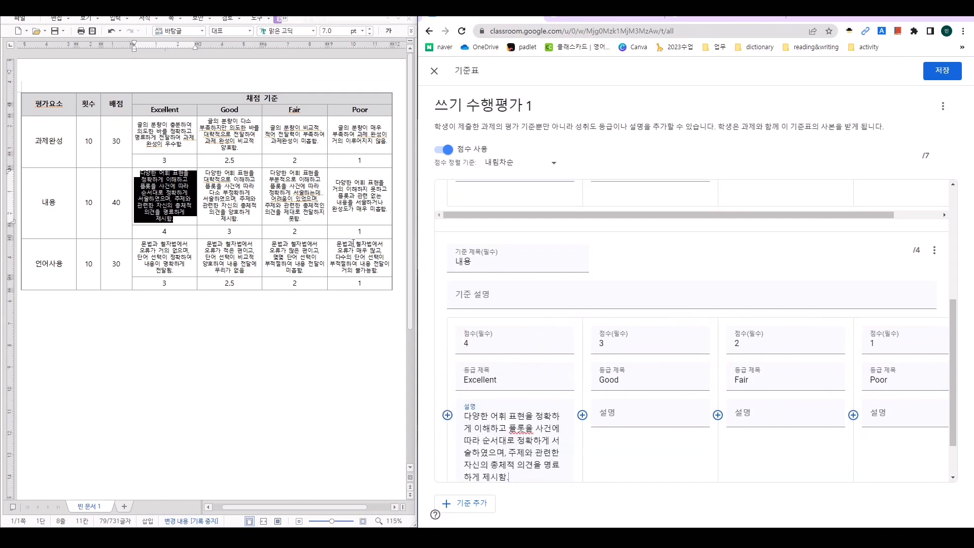
pyautogui.tripleClick(234, 206)
pyautogui.hotkey('ctrl', 'c')
pyautogui.click(664, 412)
pyautogui.hotkey('ctrl', 'v')
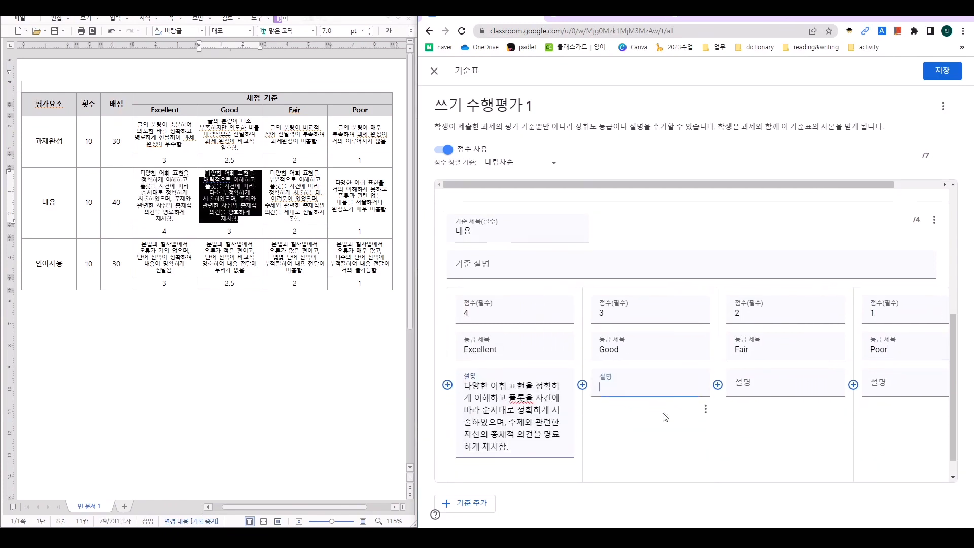
# Step: Copy the Fair and Poor descriptions of 내용 from the evaluation table into the matching rubric levels
pyautogui.tripleClick(294, 198)
pyautogui.hotkey('ctrl', 'c')
pyautogui.click(776, 386)
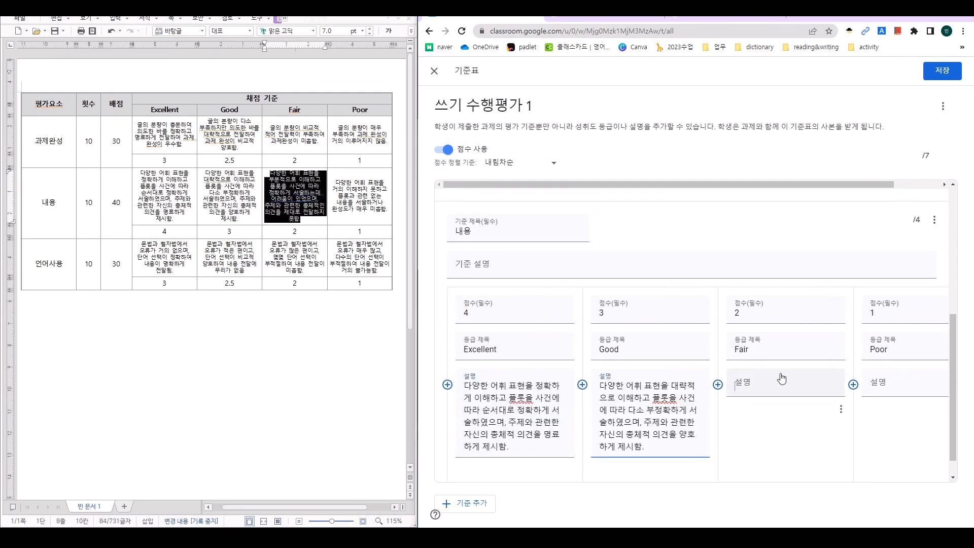
pyautogui.hotkey('ctrl', 'v')
pyautogui.tripleClick(373, 203)
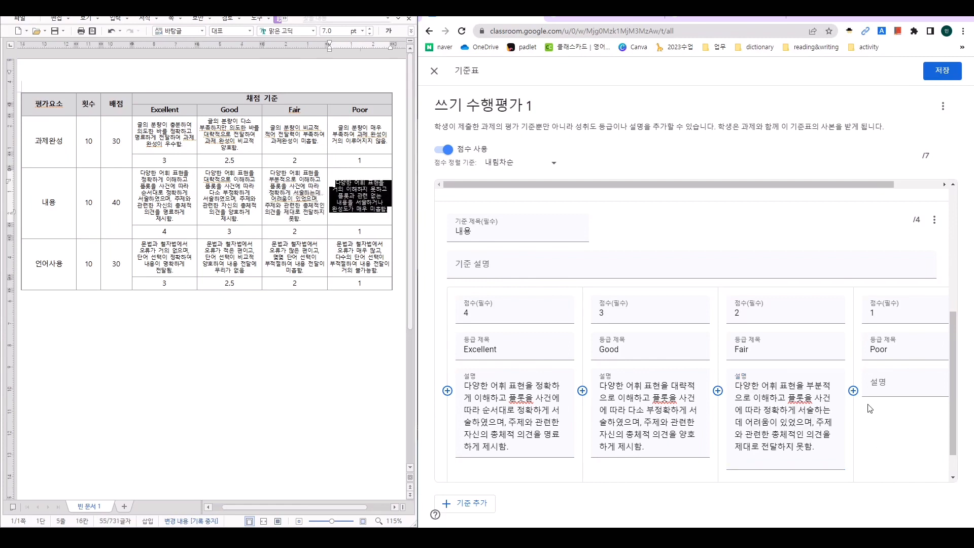
pyautogui.hotkey('ctrl', 'c')
pyautogui.click(869, 388)
pyautogui.hotkey('ctrl', 'v')
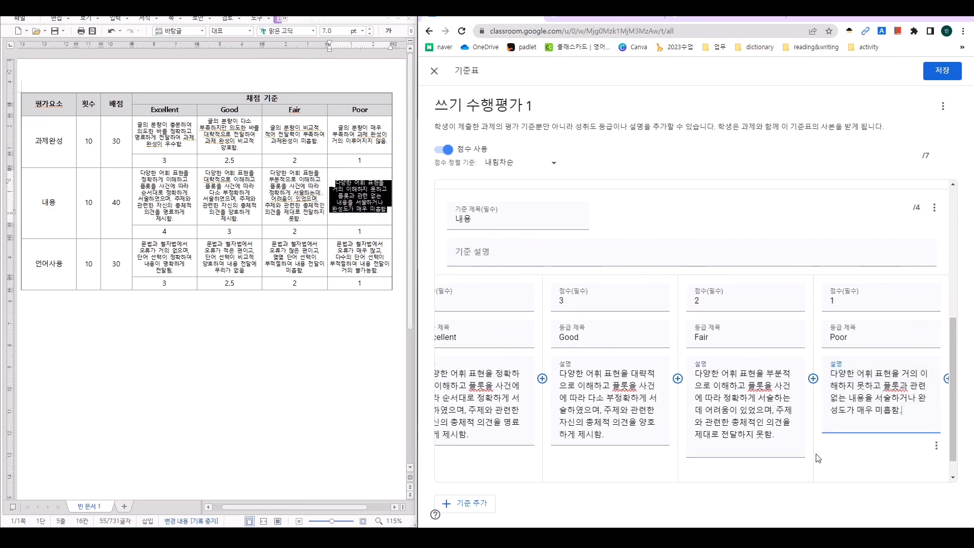
# Step: Duplicate the 내용 criterion and retitle the copy 언어사용, copied from the evaluation table
pyautogui.scroll(-1, 818, 457)
pyautogui.scroll(1, 924, 410)
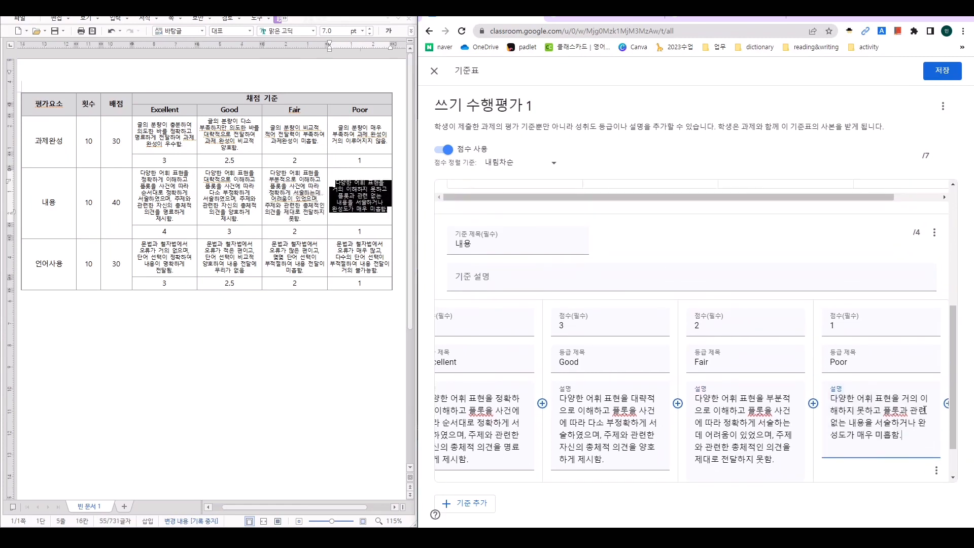
pyautogui.click(934, 238)
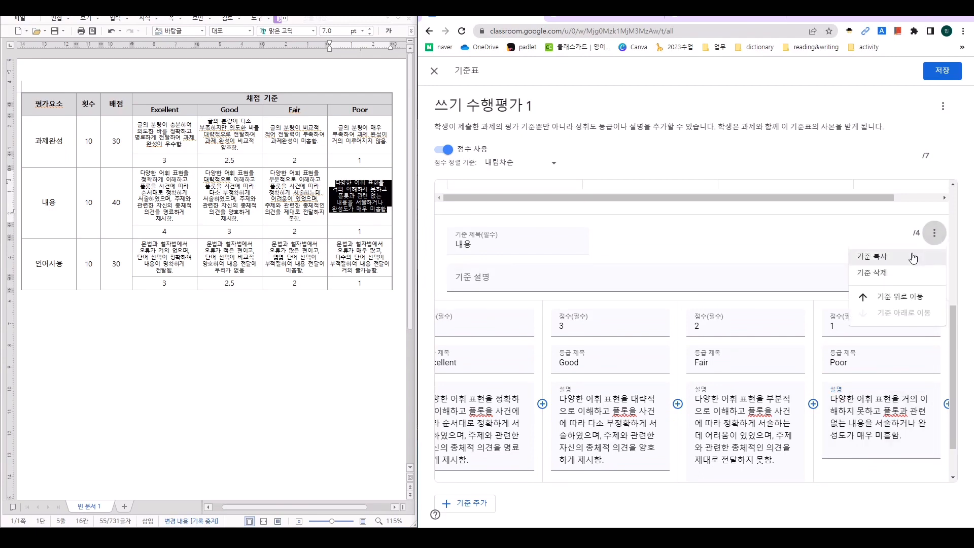
pyautogui.click(912, 258)
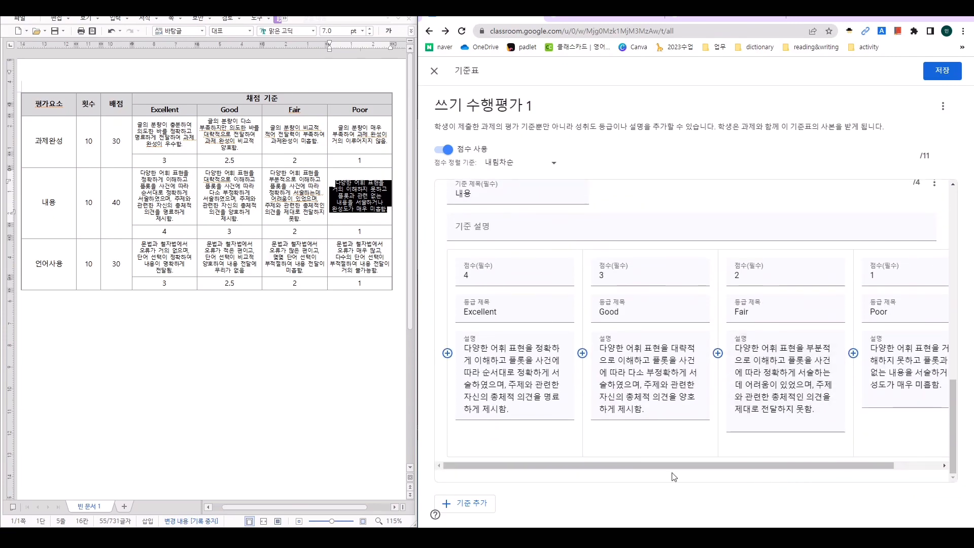
pyautogui.scroll(1, 527, 409)
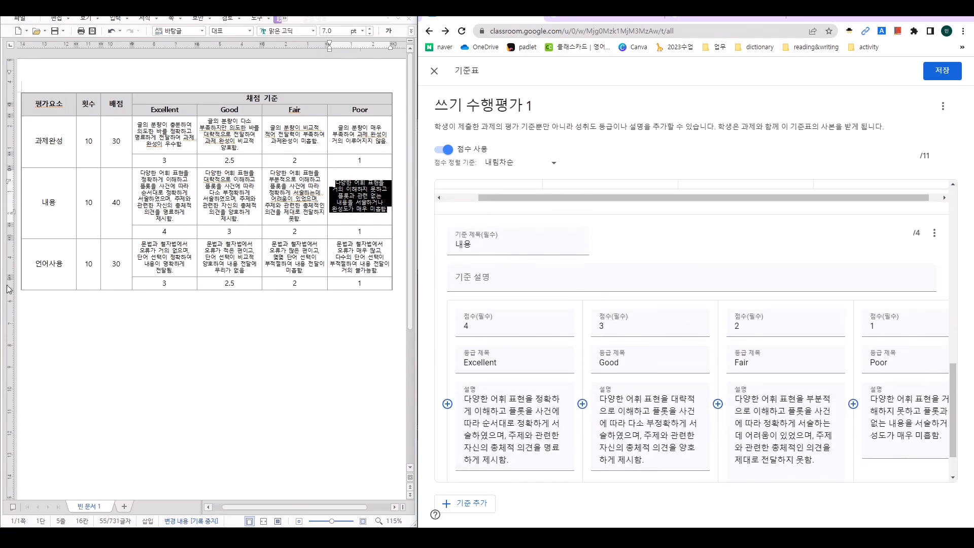
pyautogui.doubleClick(60, 264)
pyautogui.doubleClick(476, 245)
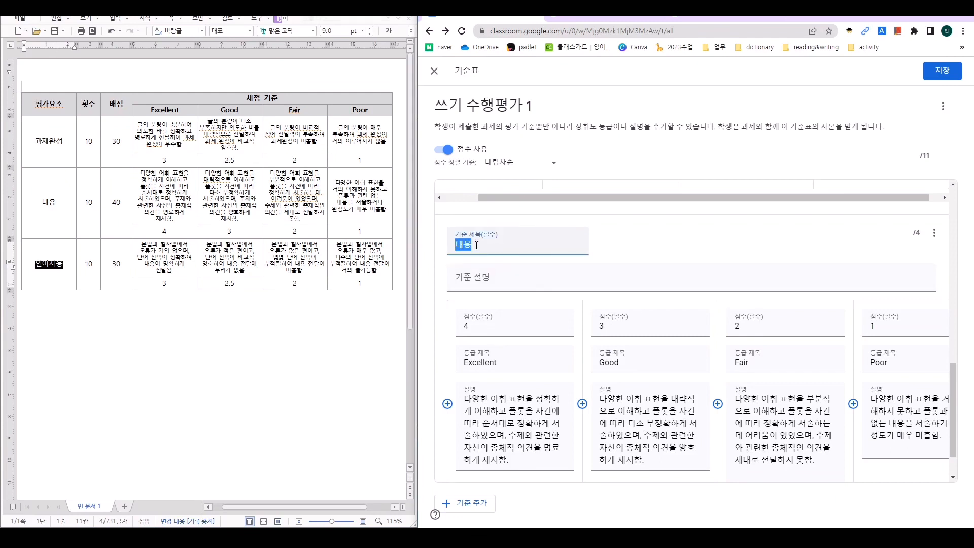
pyautogui.hotkey('ctrl', 'v')
# Step: Set the 언어사용 criterion's Excellent level to 3 points and its Good level to 2.5 points
pyautogui.scroll(-1, 513, 332)
pyautogui.doubleClick(515, 299)
pyautogui.write('3')
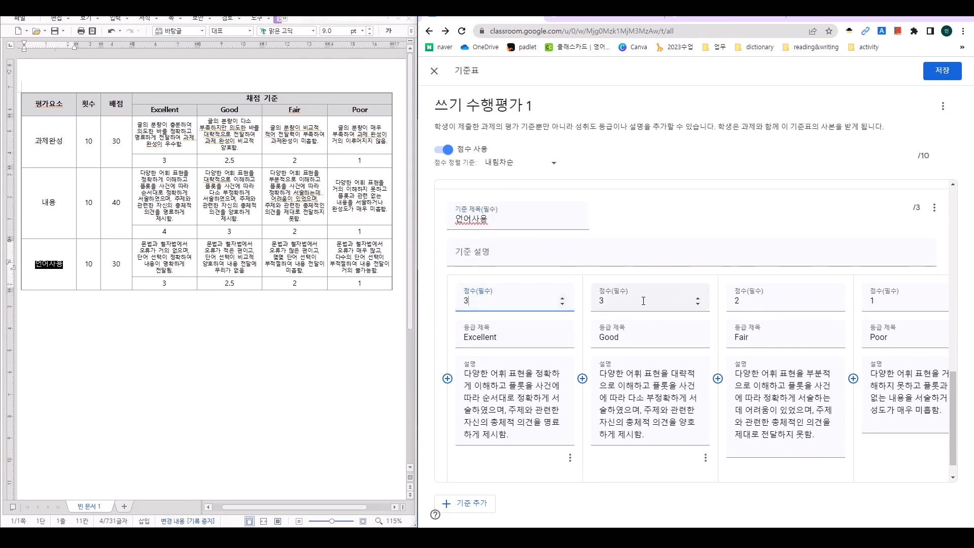
pyautogui.doubleClick(643, 300)
pyautogui.write('2.5')
pyautogui.doubleClick(752, 302)
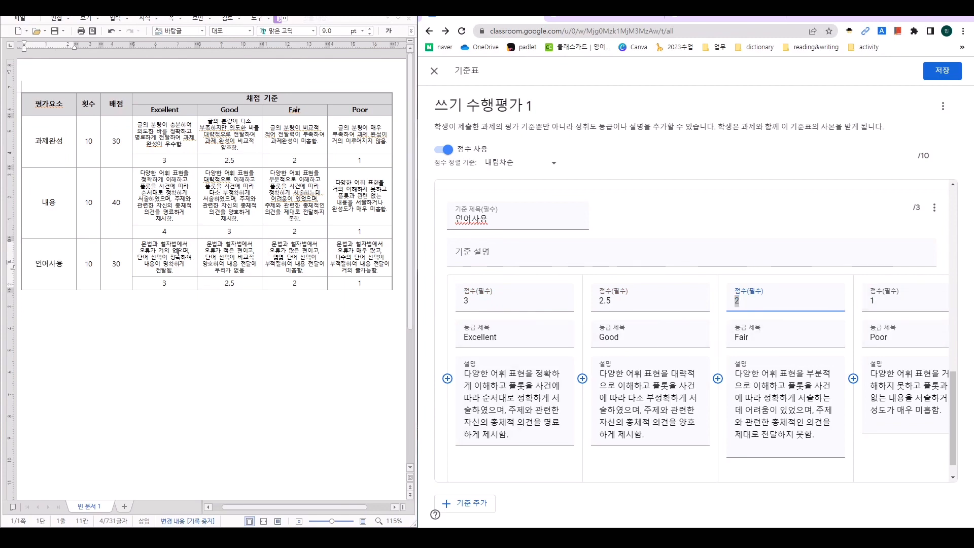
# Step: Copy the Excellent, Good, Fair and Poor descriptions of 언어사용 from the evaluation table into the matching rubric levels
pyautogui.moveTo(141, 244); pyautogui.dragTo(365, 268)
pyautogui.tripleClick(530, 389)
pyautogui.hotkey('ctrl', 'v')
pyautogui.tripleClick(615, 381)
pyautogui.hotkey('ctrl', 'v')
pyautogui.tripleClick(781, 401)
pyautogui.hotkey('ctrl', 'v')
pyautogui.tripleClick(911, 393)
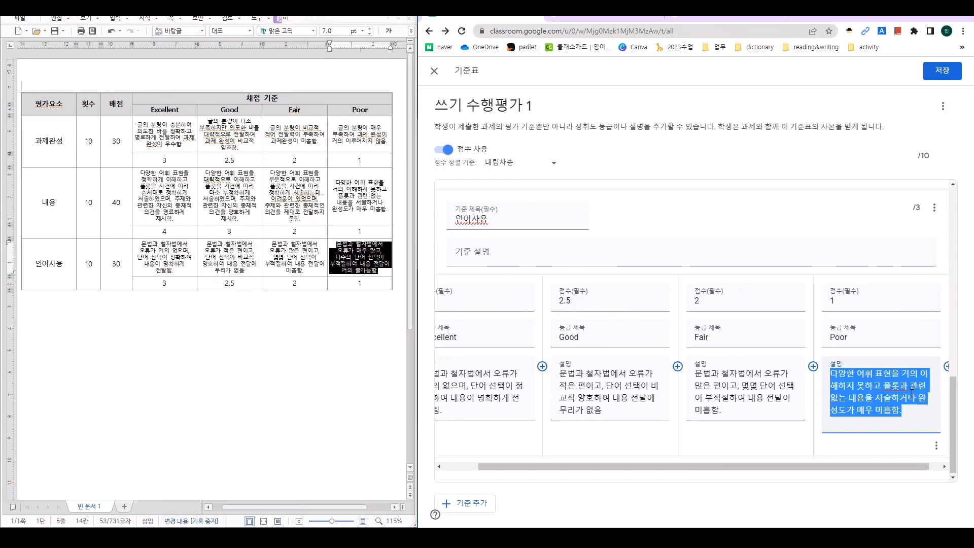
pyautogui.hotkey('ctrl', 'v')
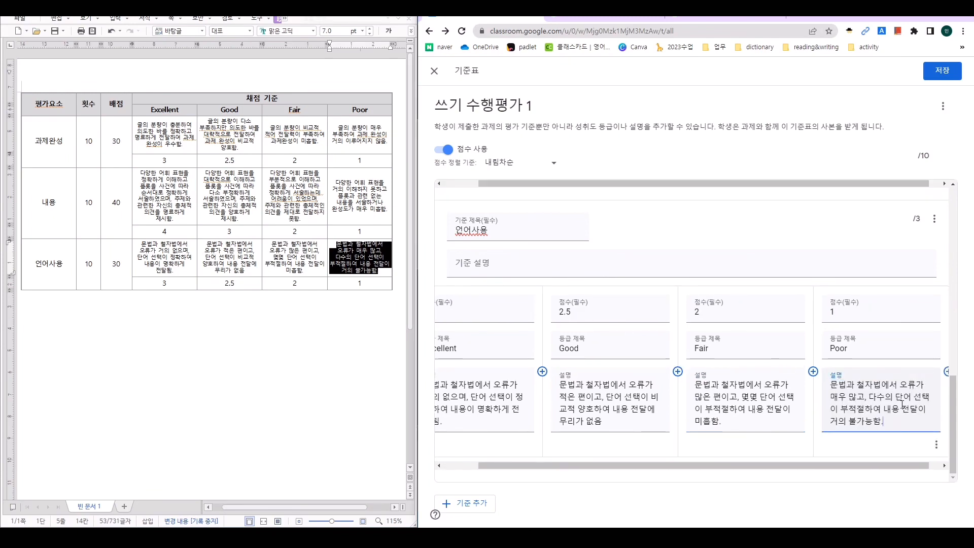
# Step: Save the finished rubric and create the 쓰기 수행평가 1 assignment, opening it from the class's assignment list
pyautogui.click(953, 72)
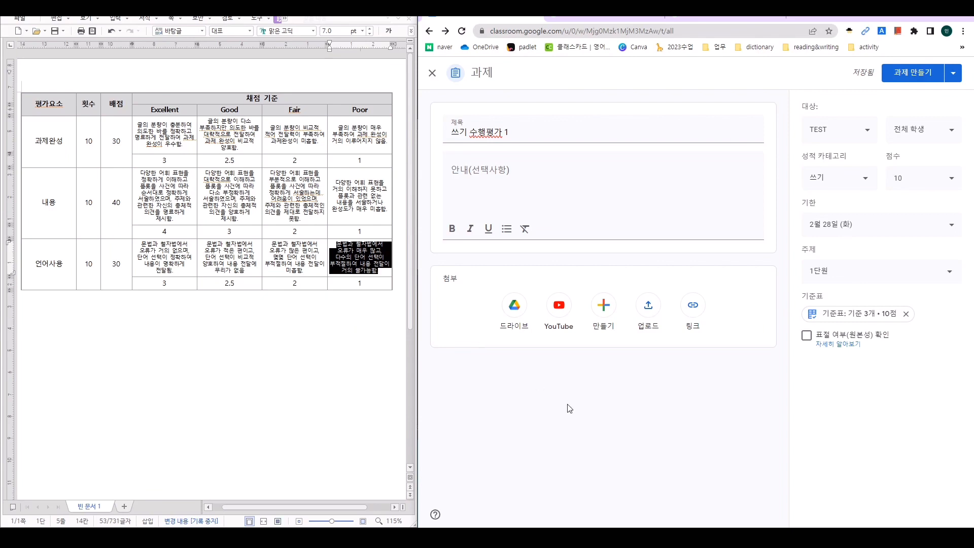
pyautogui.click(893, 76)
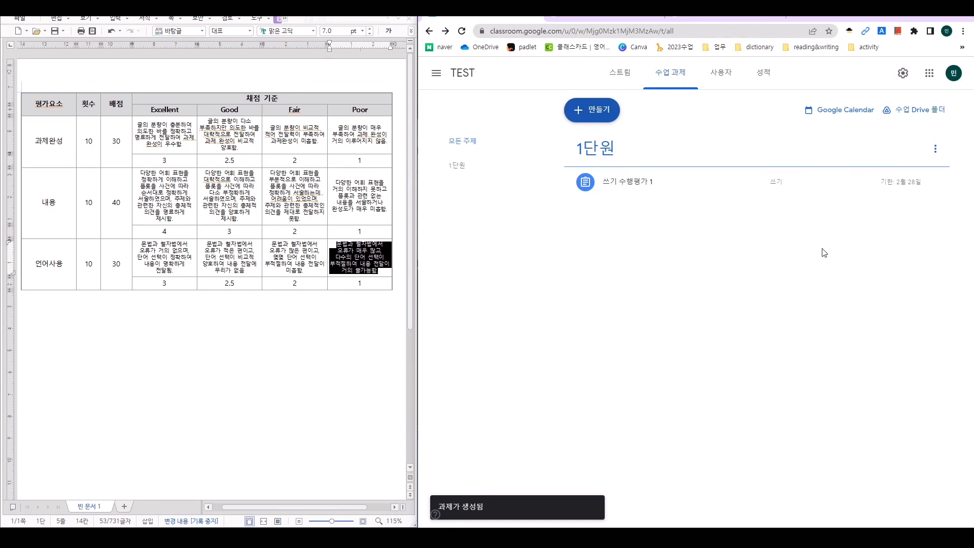
pyautogui.click(684, 191)
pyautogui.click(663, 269)
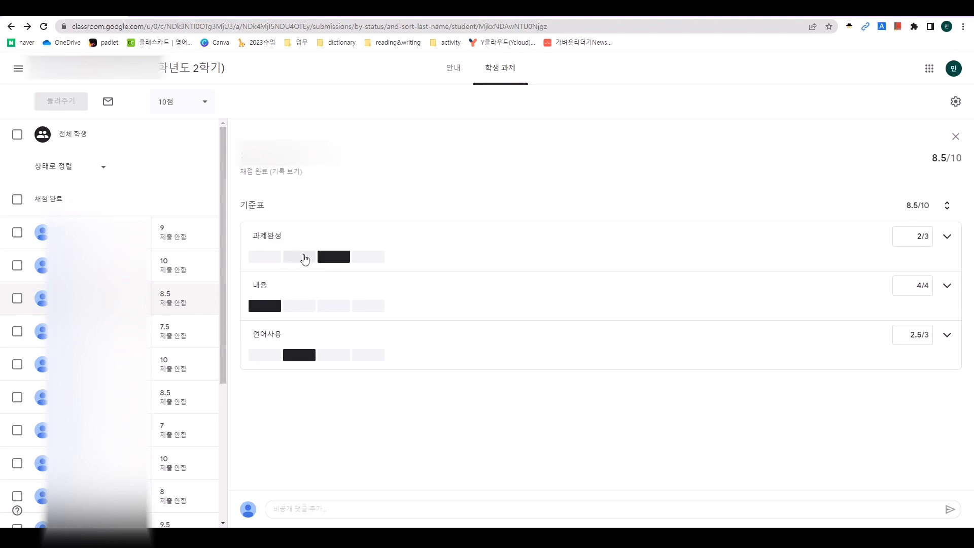
# Step: Try other rubric levels for a graded student, ending with Fair for 과제완성 and Excellent for 내용
pyautogui.click(301, 256)
pyautogui.click(271, 258)
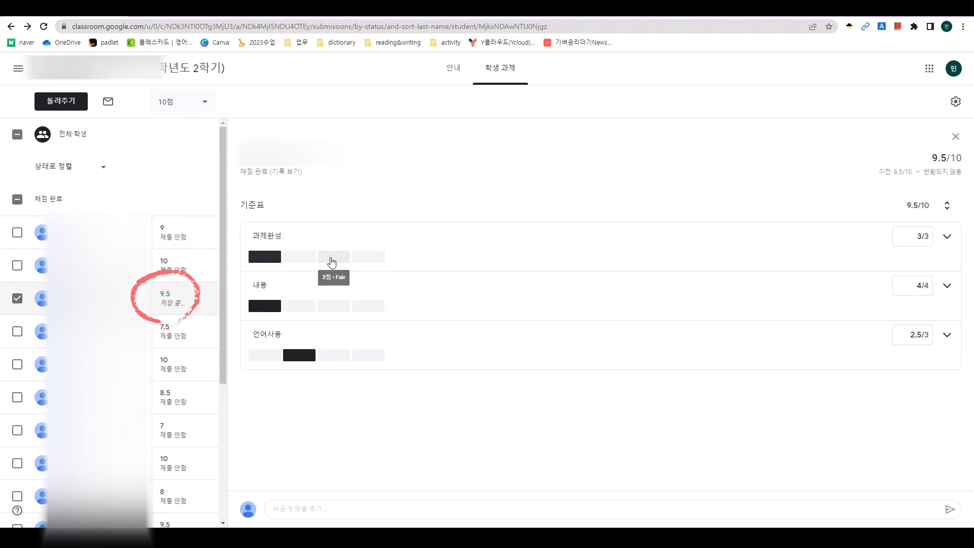
pyautogui.click(330, 257)
pyautogui.click(304, 307)
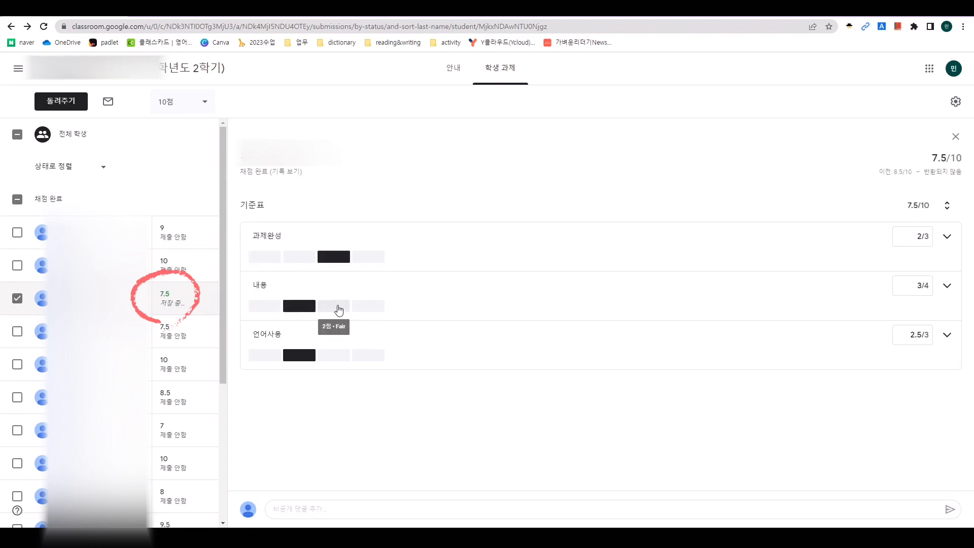
pyautogui.click(336, 307)
pyautogui.click(270, 306)
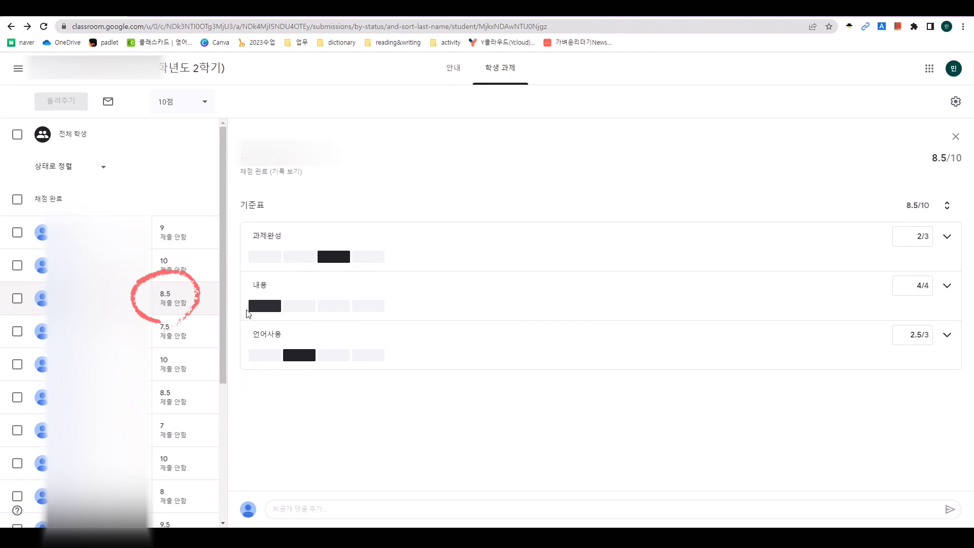
# Step: Expand the 과제완성 criterion, try the Good level, set it back to Fair and collapse the criterion
pyautogui.click(946, 237)
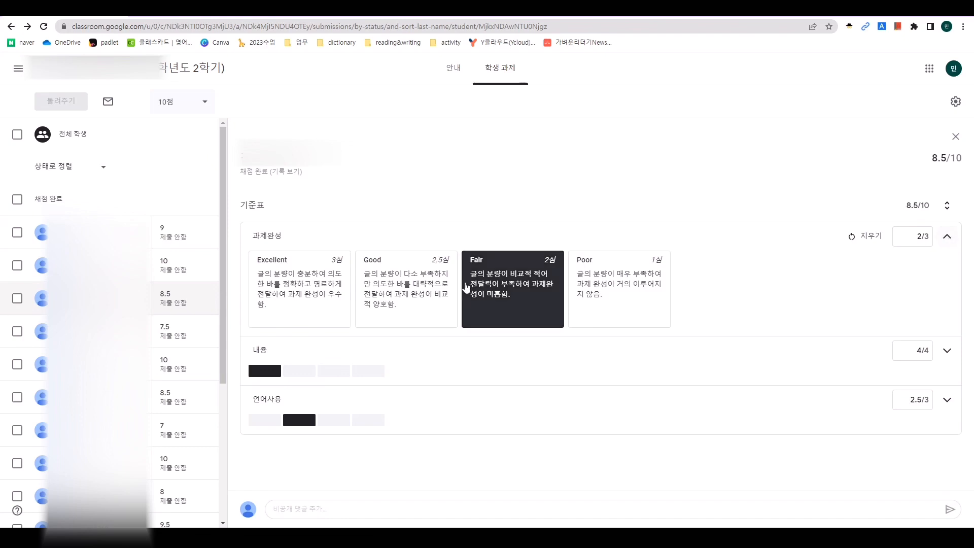
pyautogui.click(426, 294)
pyautogui.click(517, 302)
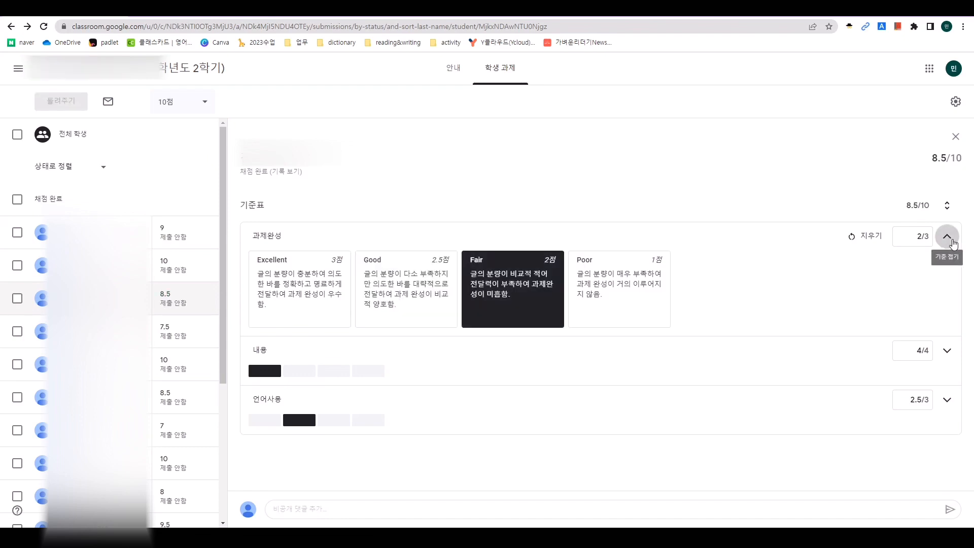
pyautogui.click(948, 240)
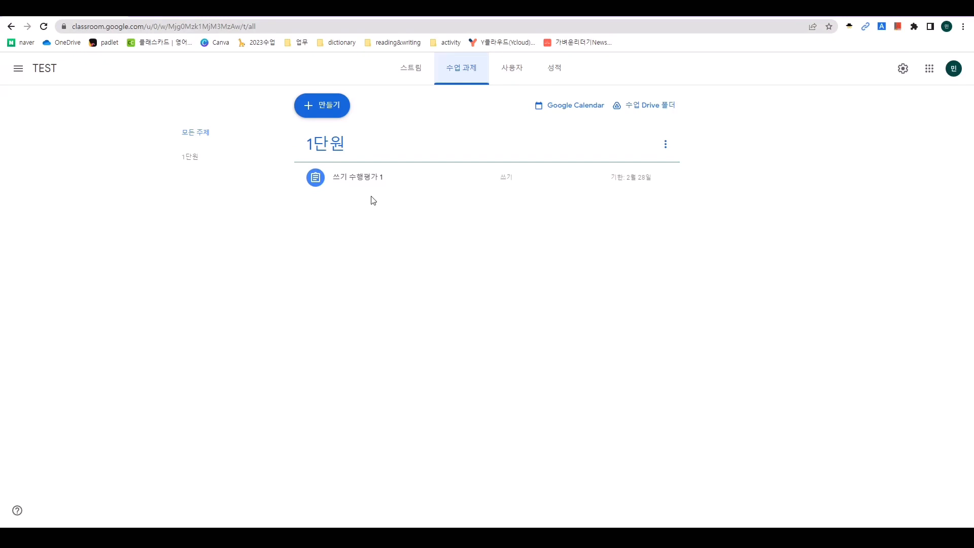
# Step: Start a new assignment in the TEST class titled 쓰기 수행평가 2 with the grade category 쓰기
pyautogui.click(336, 106)
pyautogui.click(343, 137)
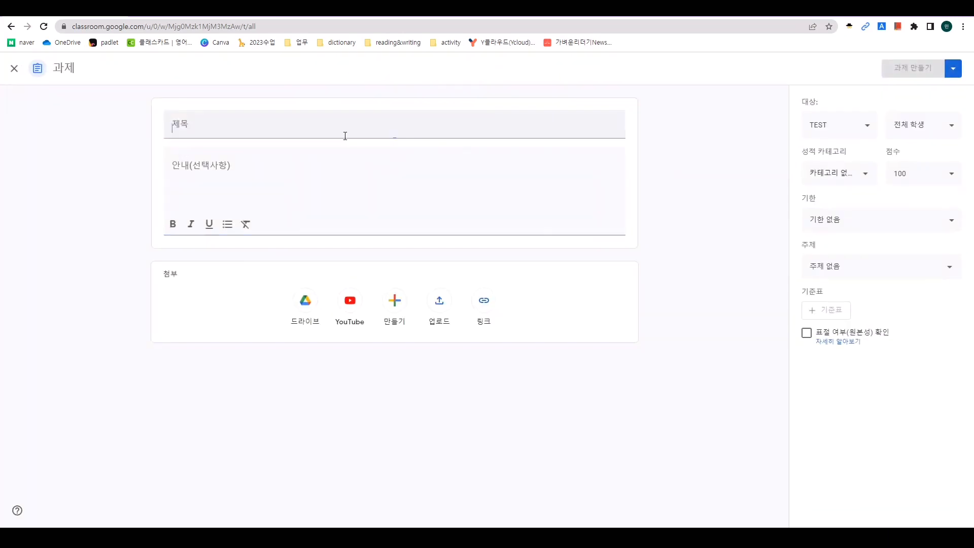
pyautogui.write('씨기 수')
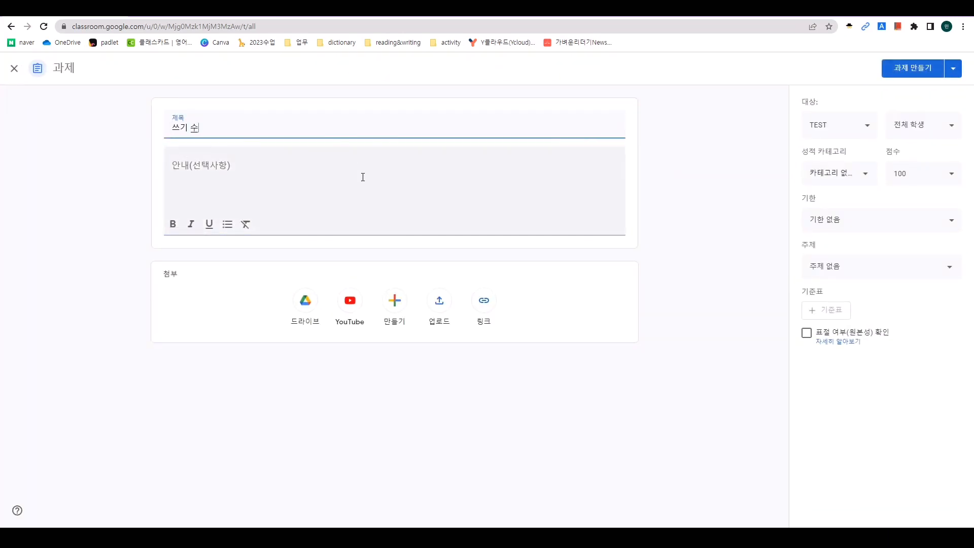
pyautogui.write('행평가 2')
pyautogui.click(856, 176)
pyautogui.click(843, 203)
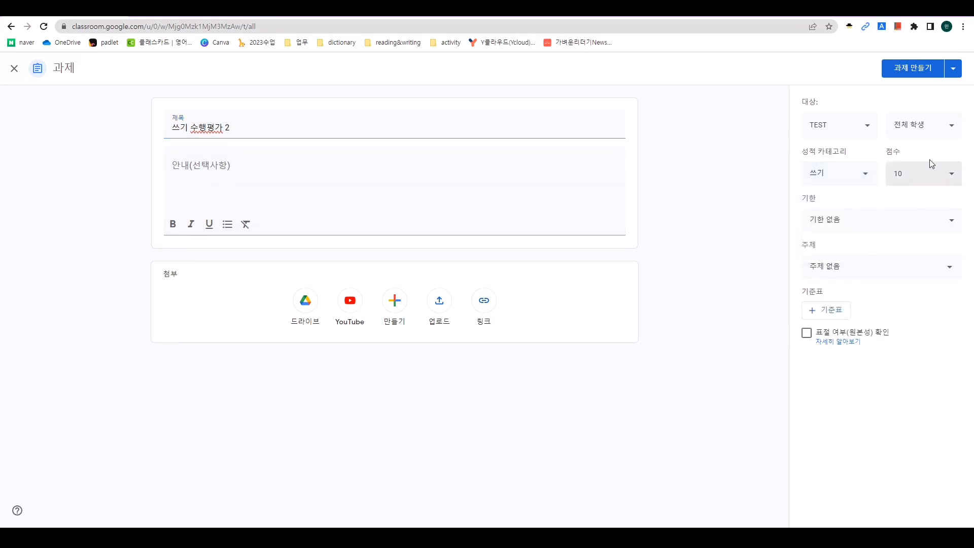
# Step: Set the new assignment's due date to February 28 and its topic to 1단원
pyautogui.click(854, 220)
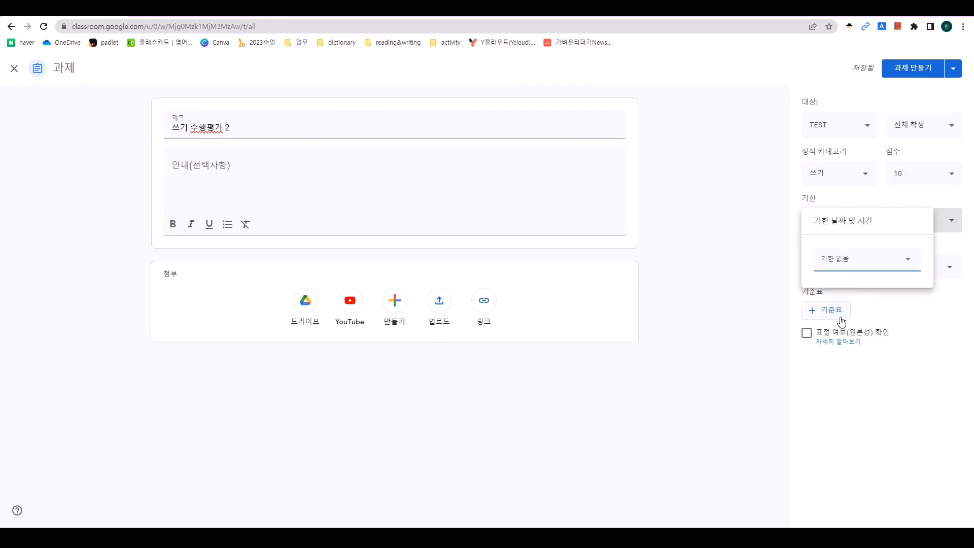
pyautogui.click(871, 269)
pyautogui.click(856, 369)
pyautogui.click(740, 301)
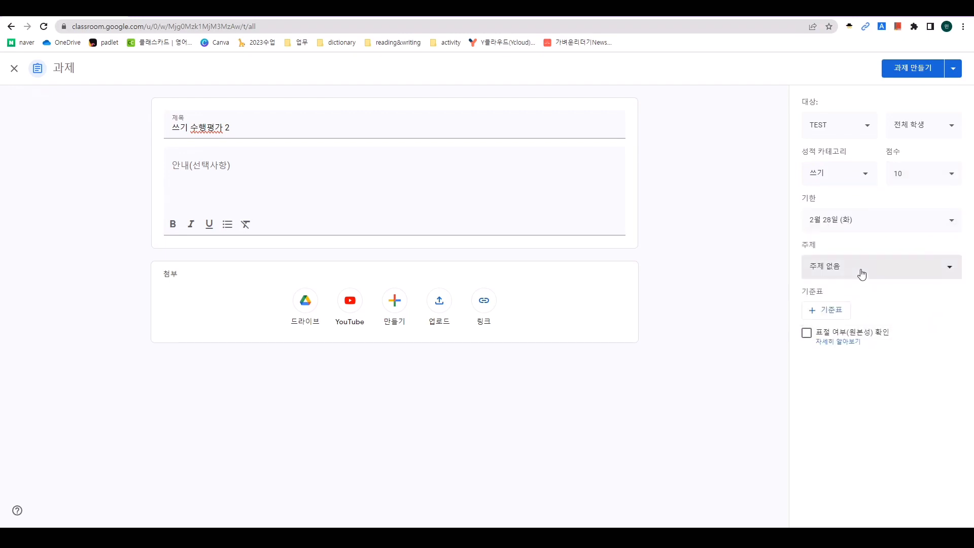
pyautogui.click(865, 265)
pyautogui.click(848, 350)
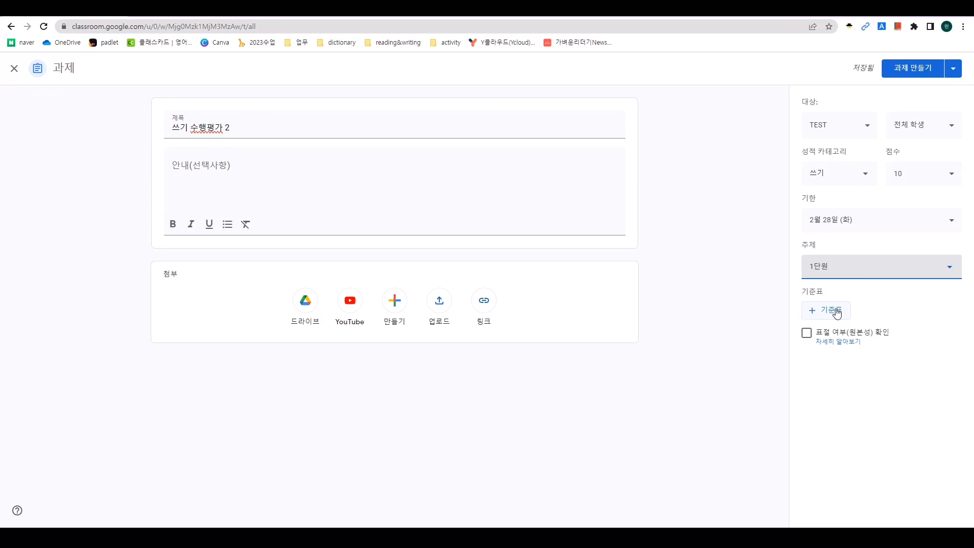
# Step: Reuse the 쓰기 수행평가 1 rubric for the new assignment and close the editor, leaving the assignment as a draft
pyautogui.click(833, 313)
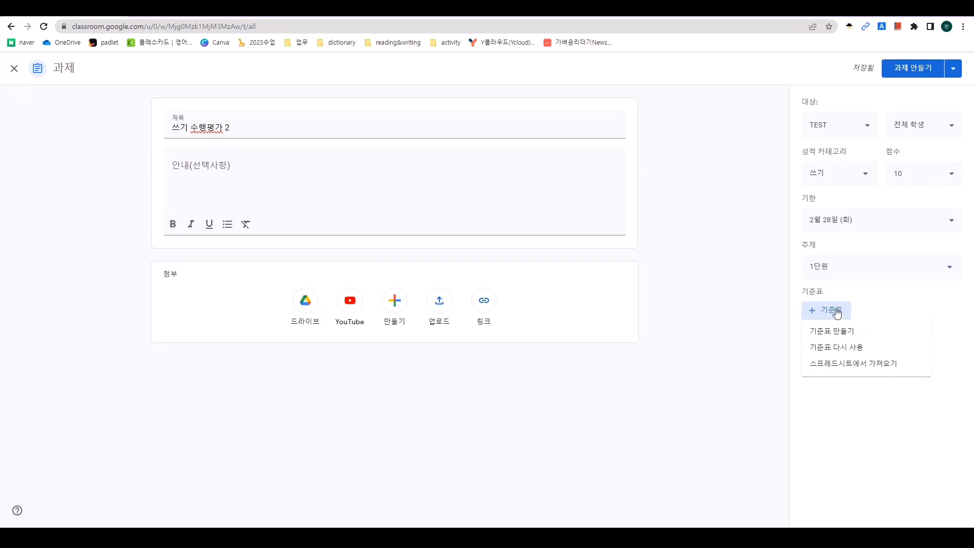
pyautogui.click(851, 349)
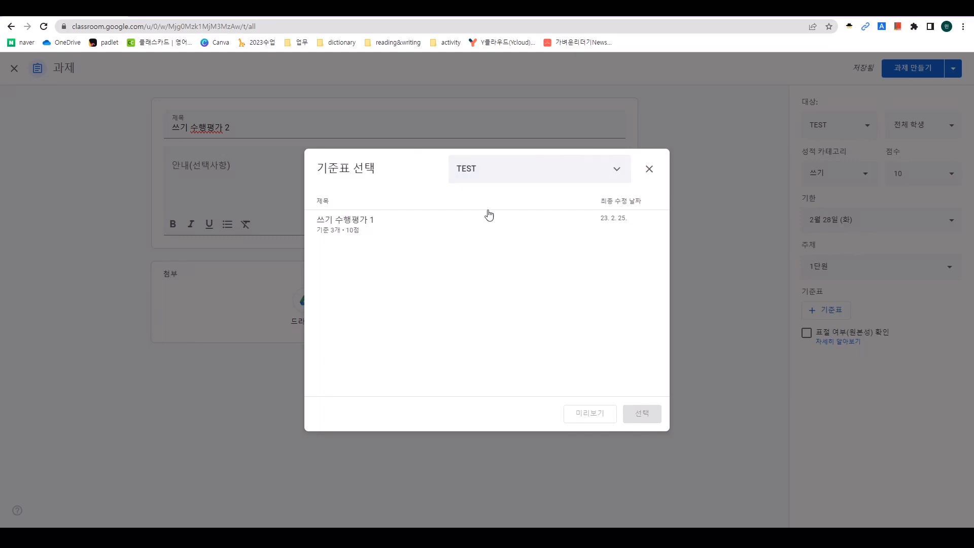
pyautogui.click(395, 231)
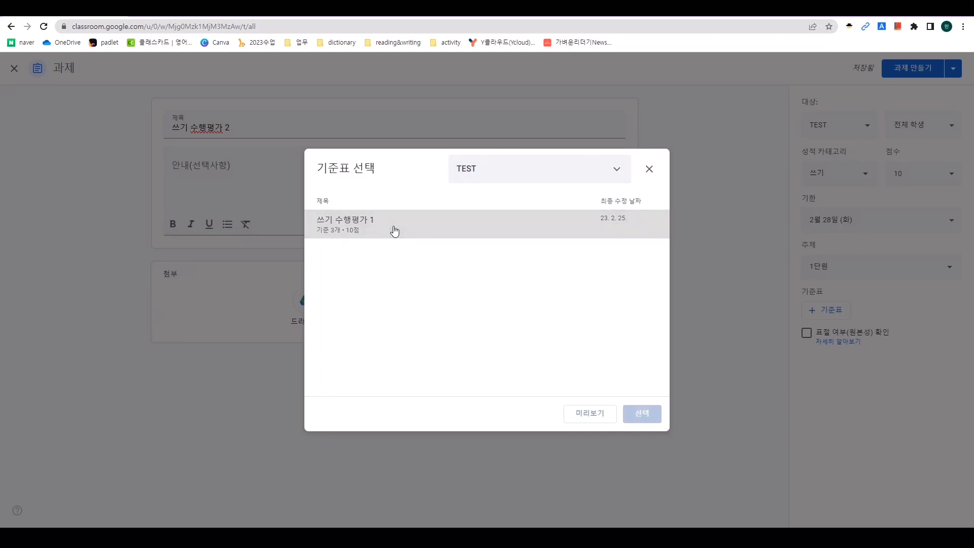
pyautogui.click(653, 414)
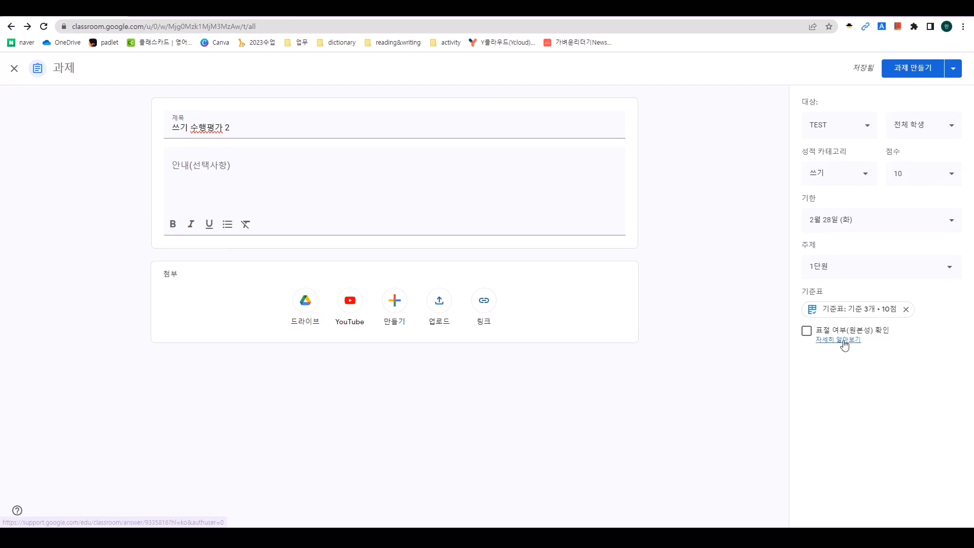
pyautogui.click(14, 68)
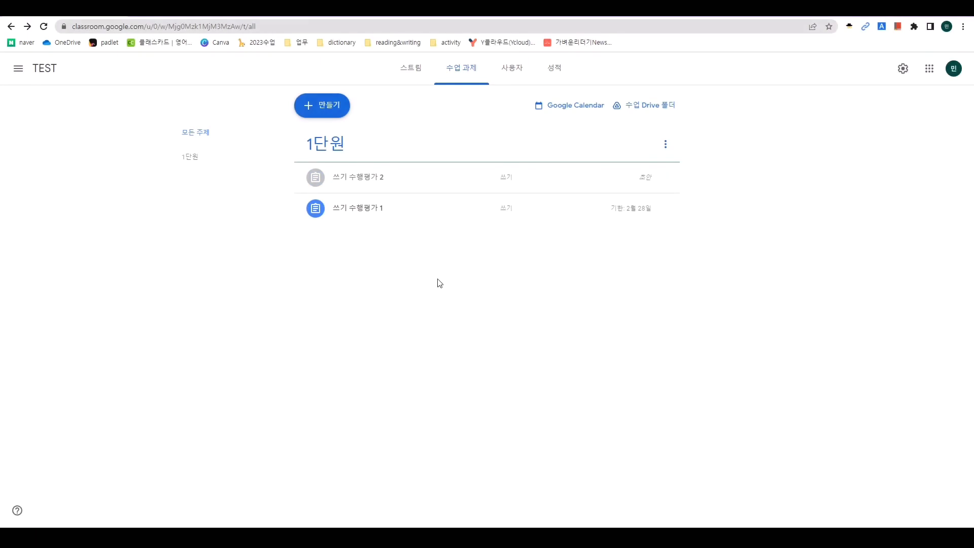